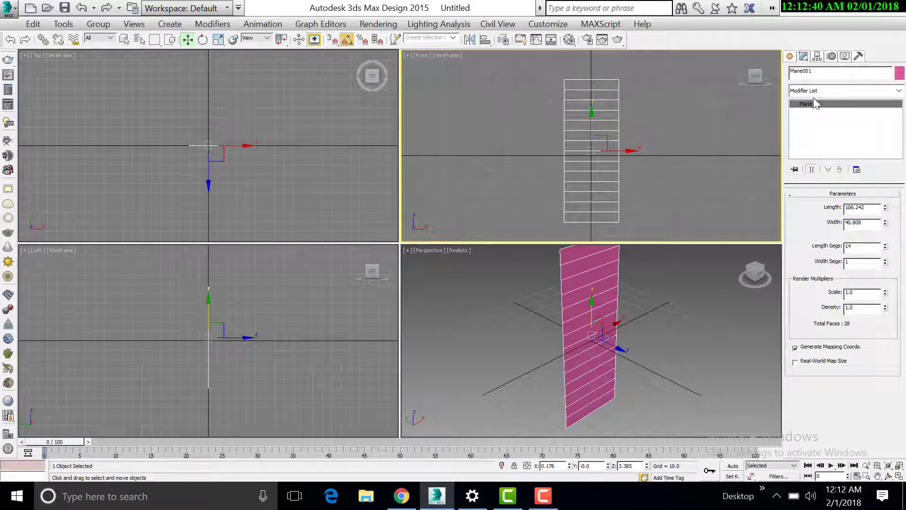
Step: Convert the plane to Editable Poly and connect all its horizontal edges with one central vertical segment
right_click(814, 103)
click(826, 213)
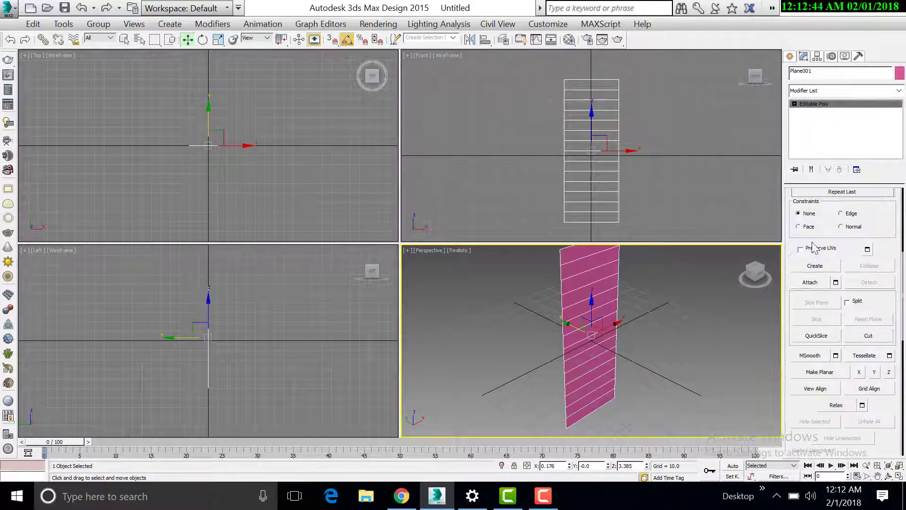
click(814, 120)
drag(583, 65, 598, 239)
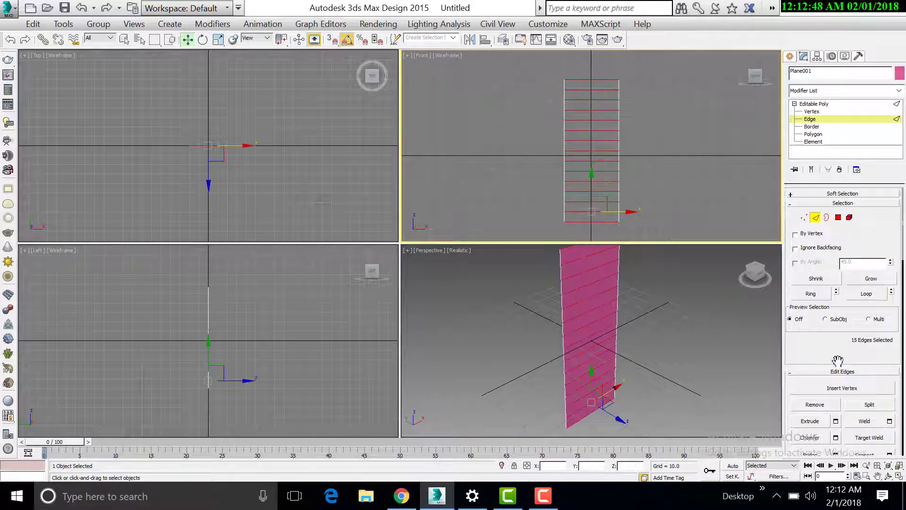
drag(838, 362, 837, 209)
click(890, 303)
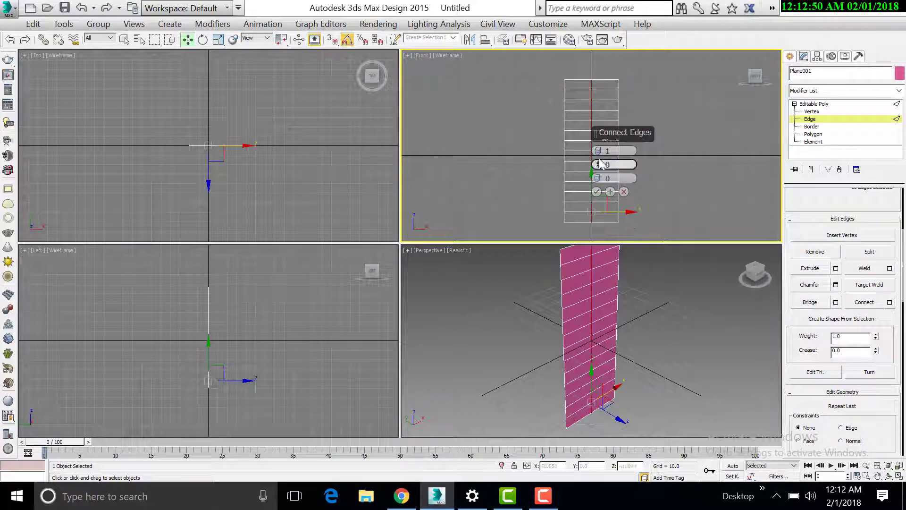
click(598, 193)
Step: Move the interior vertices of the centre column down so the horizontal edges form V shapes
click(812, 111)
drag(602, 84, 575, 215)
drag(594, 114, 594, 117)
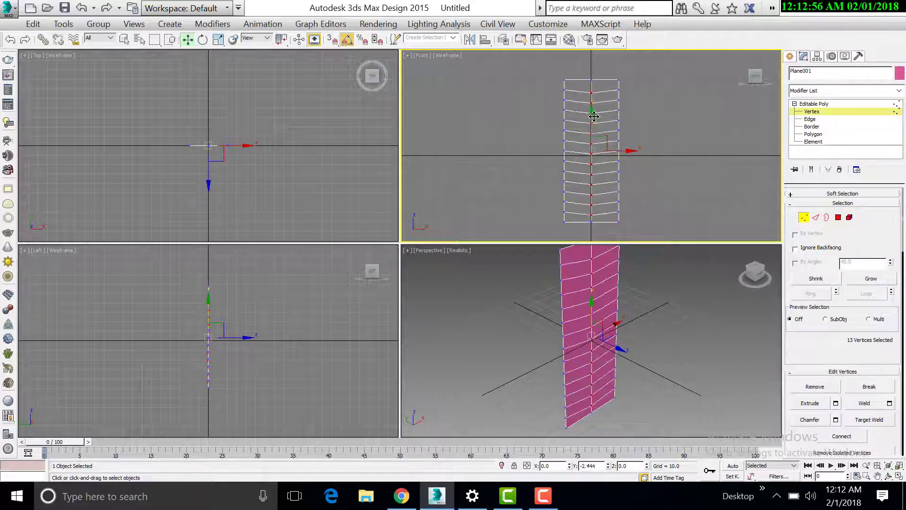
Step: Connect the horizontal edges in the right half of the plane with one vertical segment
key(2)
drag(597, 81, 603, 235)
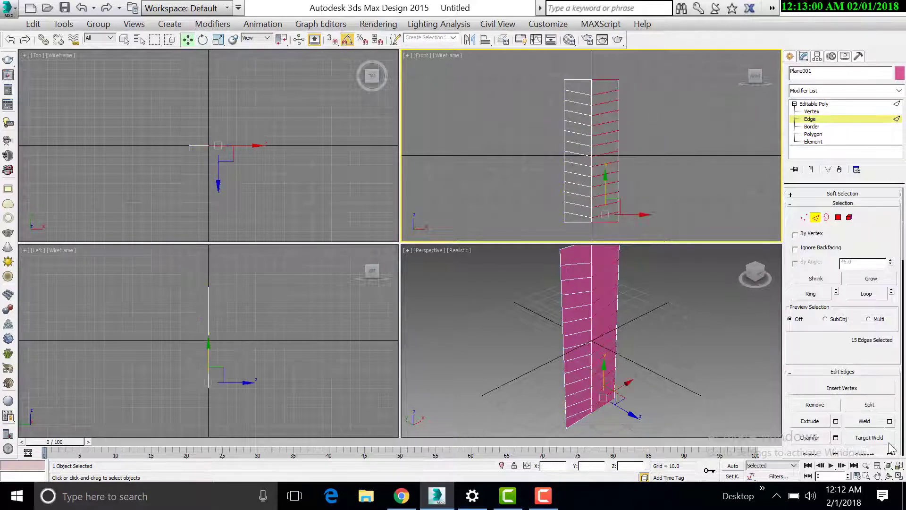
click(890, 454)
click(598, 193)
click(816, 113)
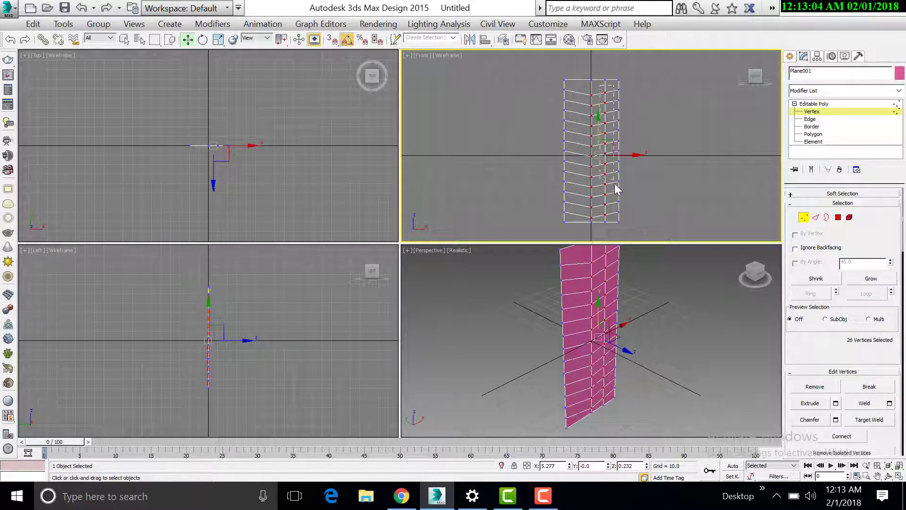
drag(612, 217, 613, 218)
drag(604, 117, 623, 109)
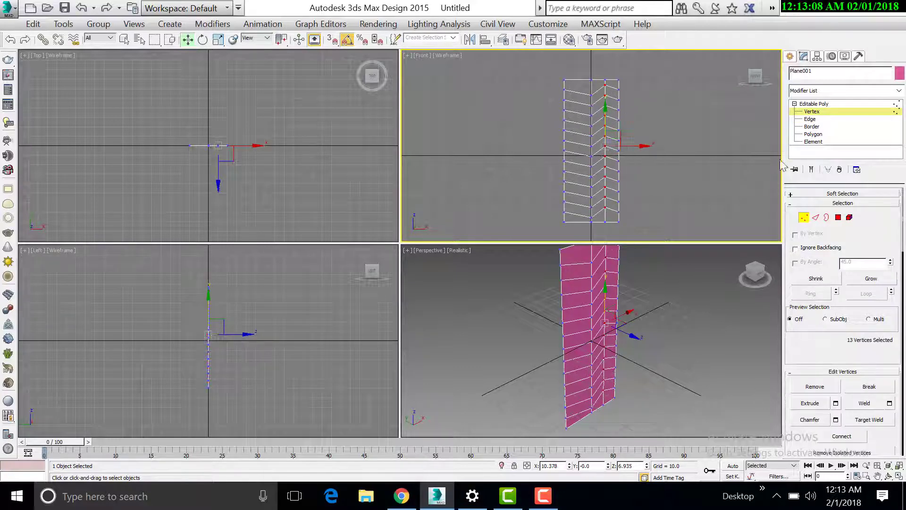
Step: Connect the horizontal edges in the left half of the plane with one vertical segment
key(2)
drag(606, 72, 606, 79)
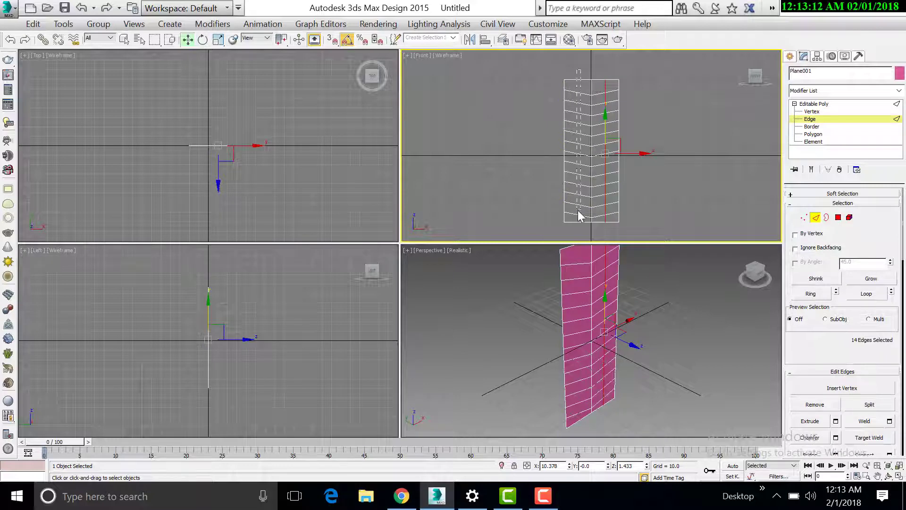
drag(578, 210, 580, 232)
click(891, 453)
click(596, 192)
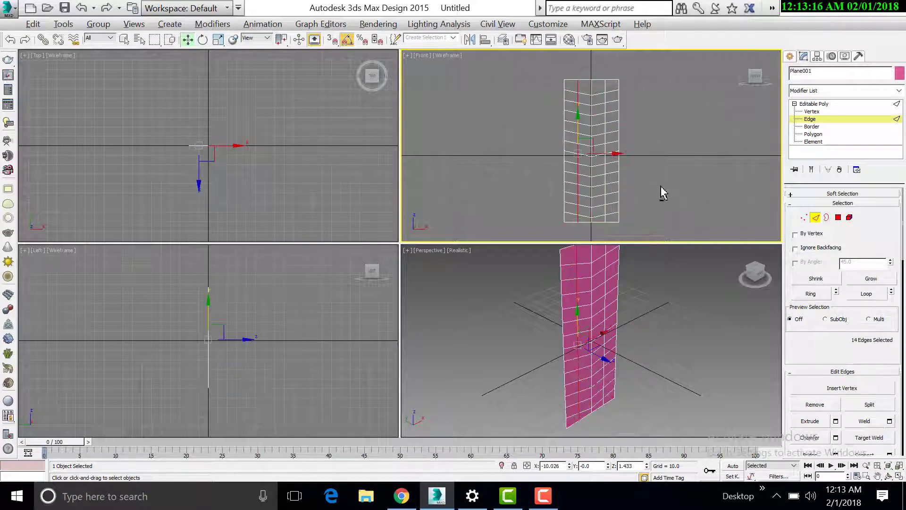
Step: Raise the interior vertices of both intermediate columns about 6.7 units and bring the plane's top and bottom vertex rows slightly inward
key(alt+w)
key(1)
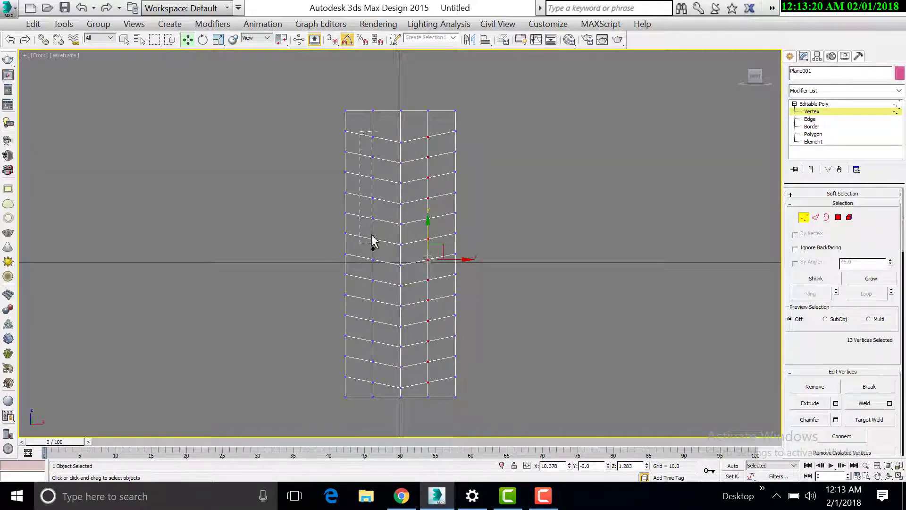
drag(400, 228, 439, 210)
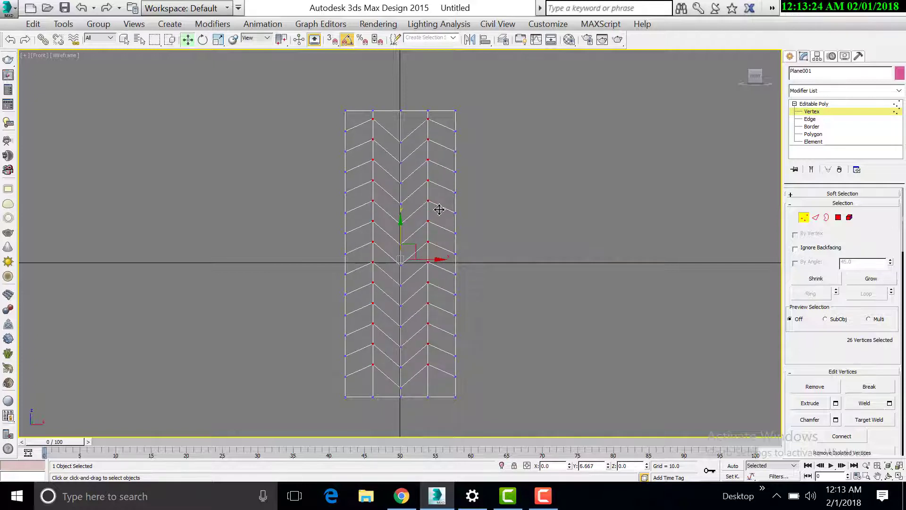
drag(544, 88, 478, 100)
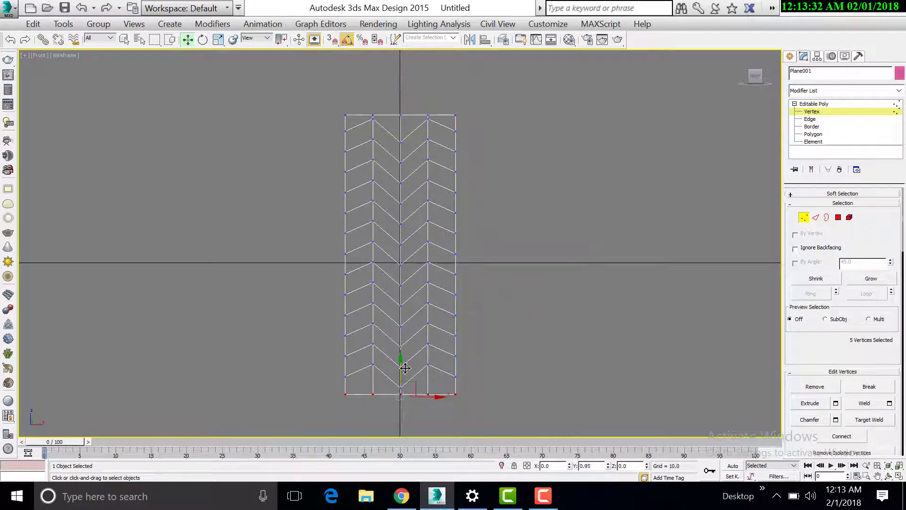
Step: Select every polygon of the zigzag plane, from the top row down to the bottom row
click(838, 217)
click(441, 135)
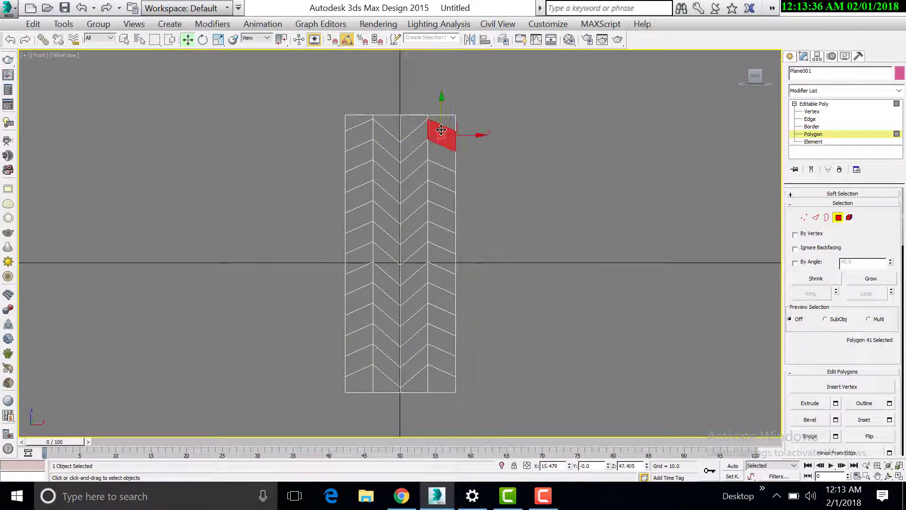
shift+click(400, 137)
ctrl+click(392, 124)
ctrl+click(410, 124)
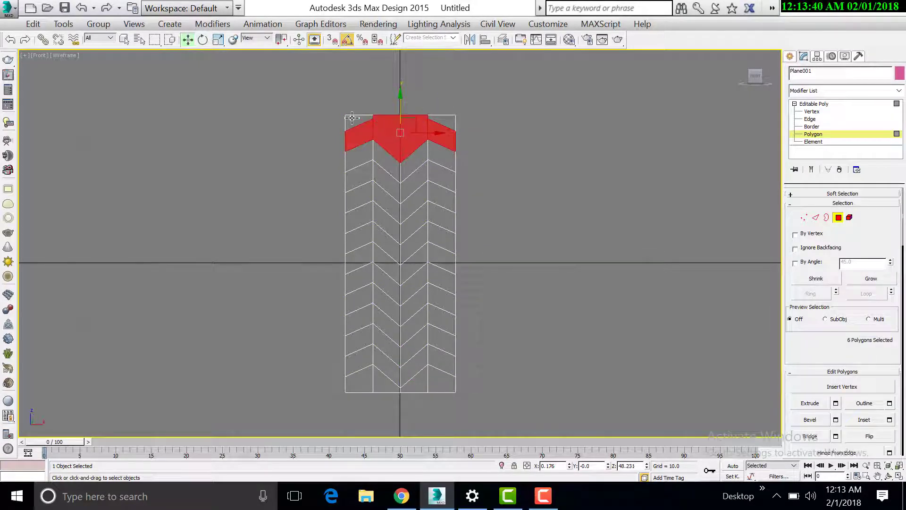
ctrl+click(452, 120)
ctrl+click(417, 157)
ctrl+click(387, 159)
ctrl+click(364, 157)
ctrl+click(362, 185)
ctrl+click(380, 174)
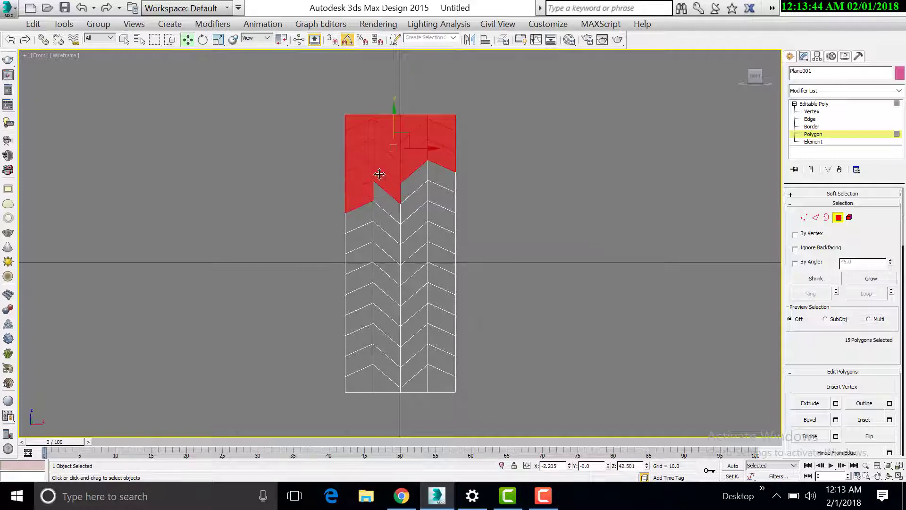
ctrl+click(412, 174)
ctrl+click(436, 175)
ctrl+click(437, 194)
ctrl+click(414, 203)
ctrl+click(387, 204)
ctrl+click(379, 221)
ctrl+click(364, 218)
ctrl+click(364, 240)
ctrl+click(385, 243)
ctrl+click(410, 246)
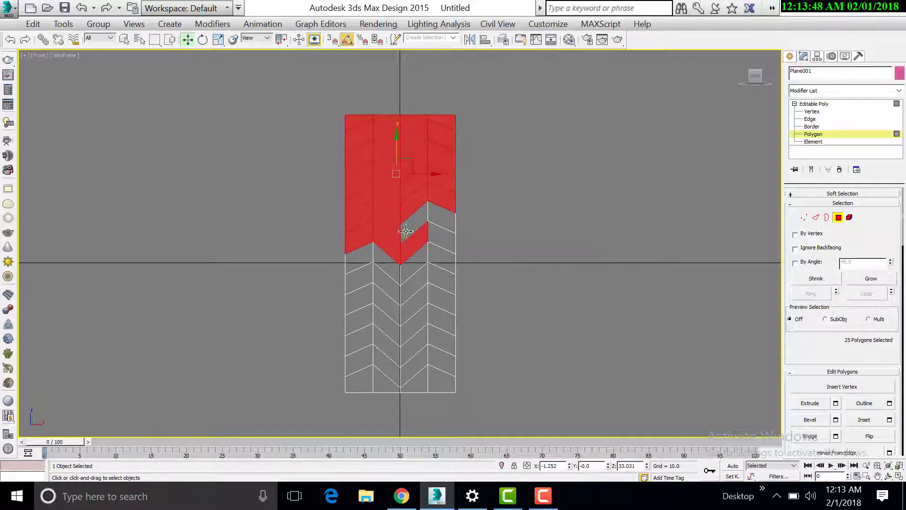
ctrl+click(437, 255)
ctrl+click(414, 262)
ctrl+click(386, 262)
ctrl+click(362, 259)
ctrl+click(362, 278)
ctrl+click(387, 284)
ctrl+click(412, 285)
ctrl+click(437, 277)
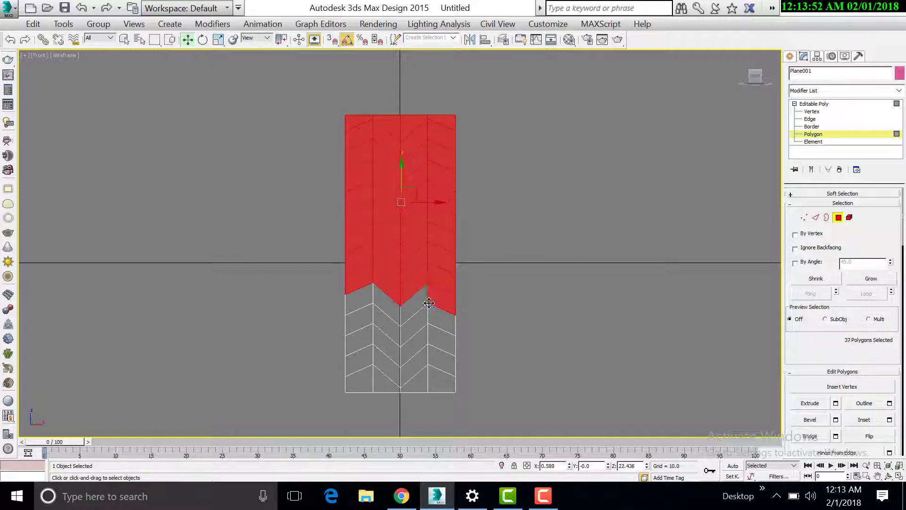
ctrl+click(361, 316)
ctrl+click(383, 325)
ctrl+click(413, 325)
ctrl+click(441, 325)
ctrl+click(415, 347)
ctrl+click(368, 342)
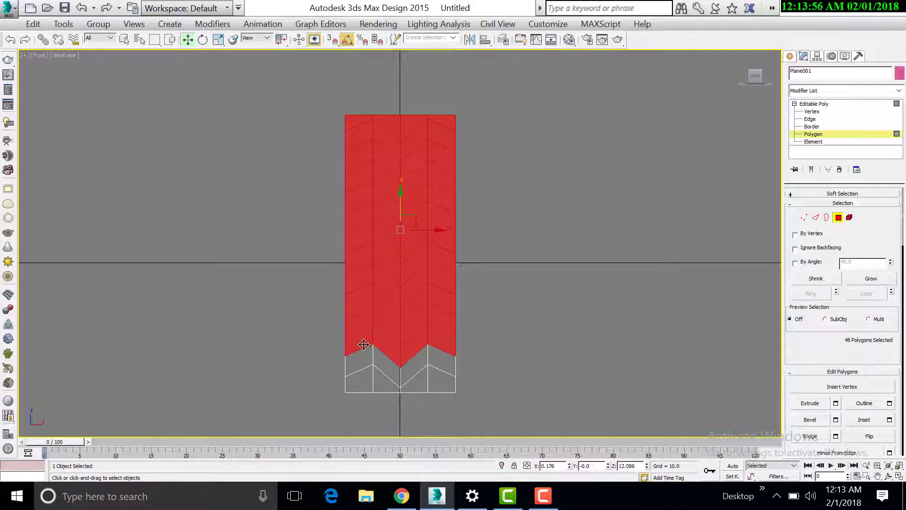
ctrl+click(361, 361)
ctrl+click(410, 364)
ctrl+click(440, 361)
ctrl+click(439, 378)
ctrl+click(419, 383)
ctrl+click(385, 384)
ctrl+click(360, 384)
key(alt+w)
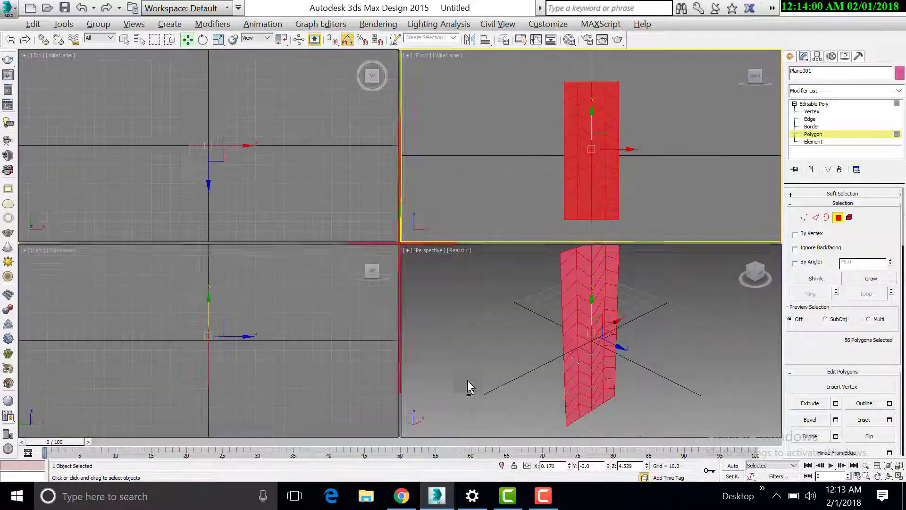
right_click(468, 384)
key(alt+w)
click(889, 420)
click(407, 249)
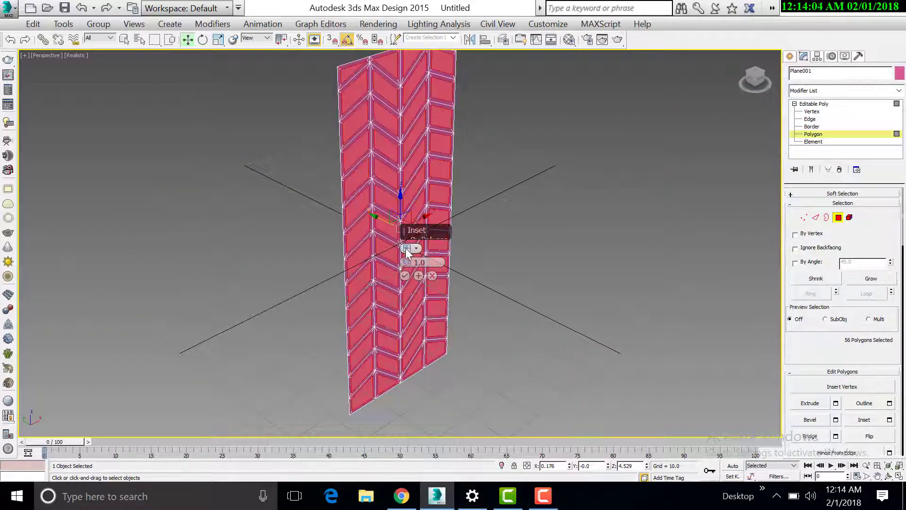
drag(416, 268, 413, 257)
click(405, 276)
click(836, 403)
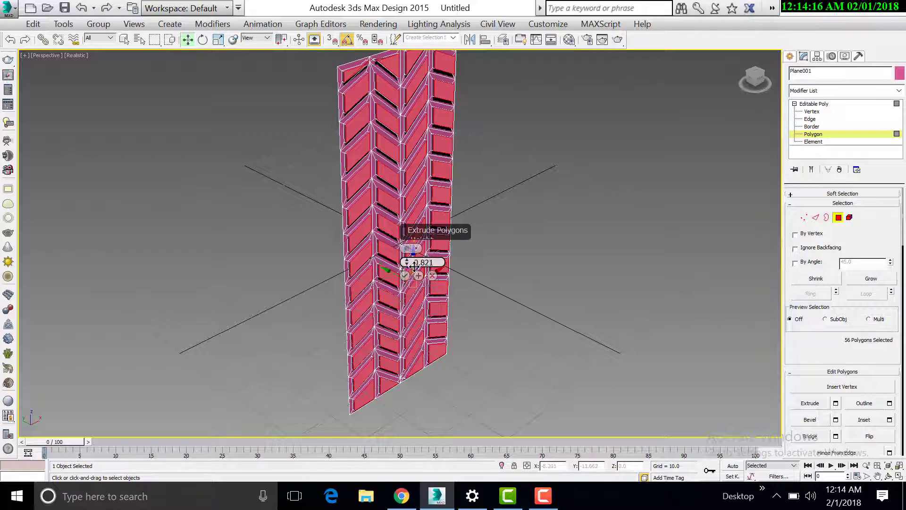
click(432, 276)
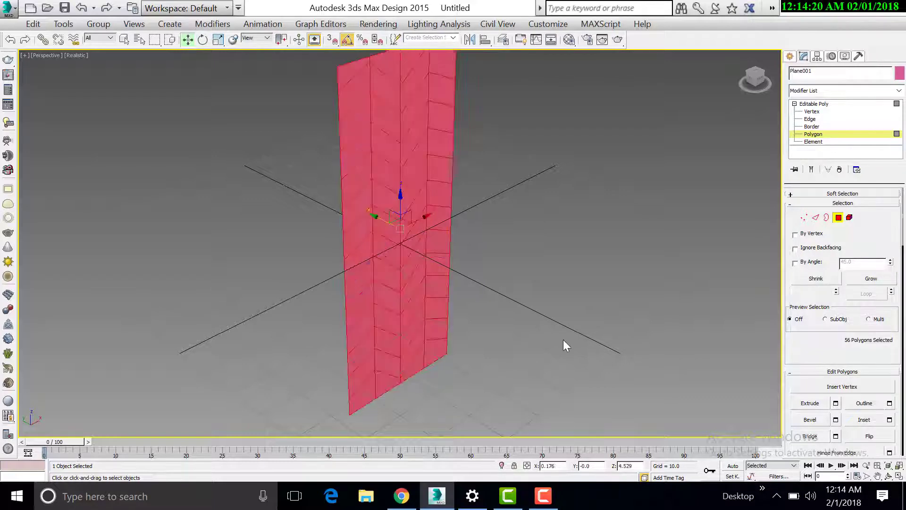
Step: Inset each selected polygon individually by about 0.593 and extrude the inset faces by 1.046 to raise the tread blocks
click(890, 419)
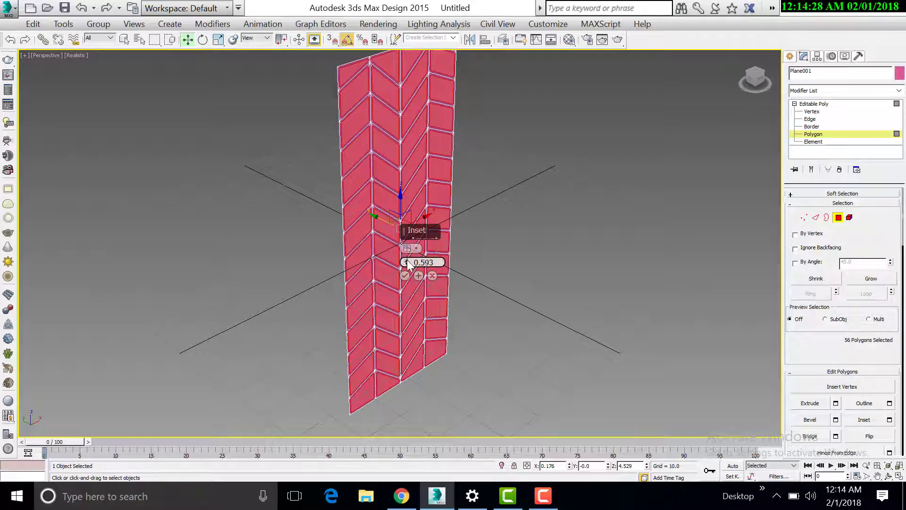
click(835, 403)
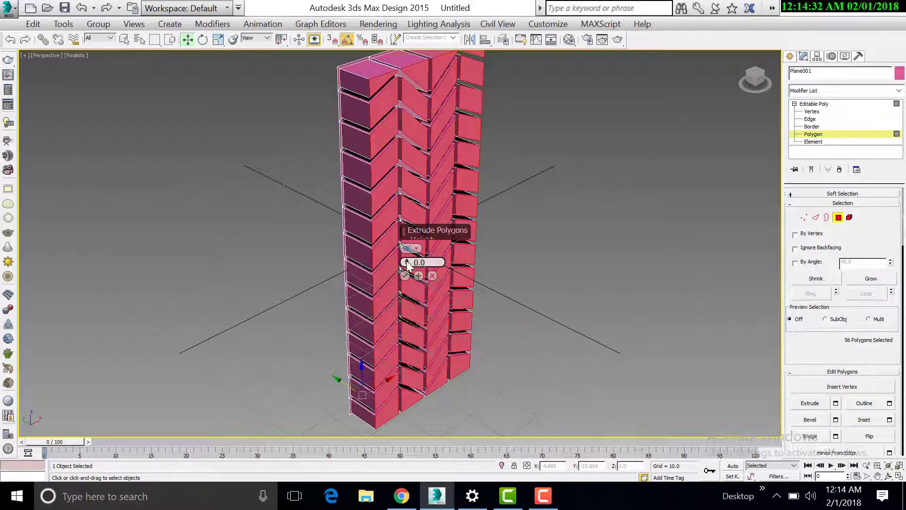
drag(407, 267, 412, 254)
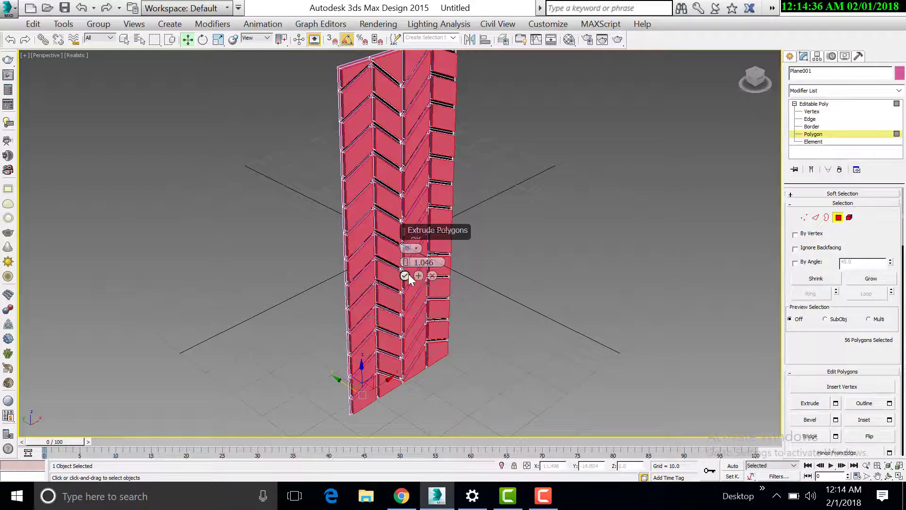
Step: Return from polygon editing to the whole-object level of the Editable Poly
click(816, 217)
key(alt+w)
click(570, 177)
key(alt+w)
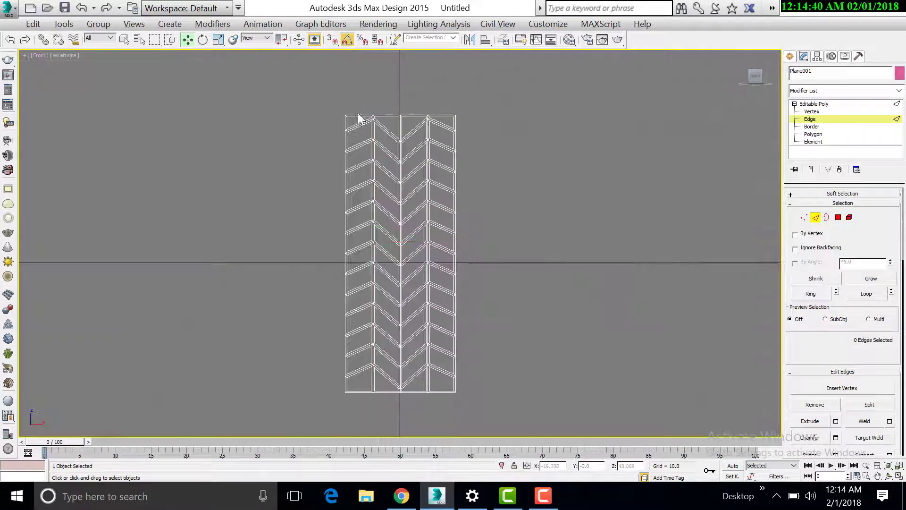
drag(370, 369, 370, 372)
click(827, 104)
Step: Select the whole tread strip and examine its raised blocks in the perspective view
key(alt+w)
click(653, 324)
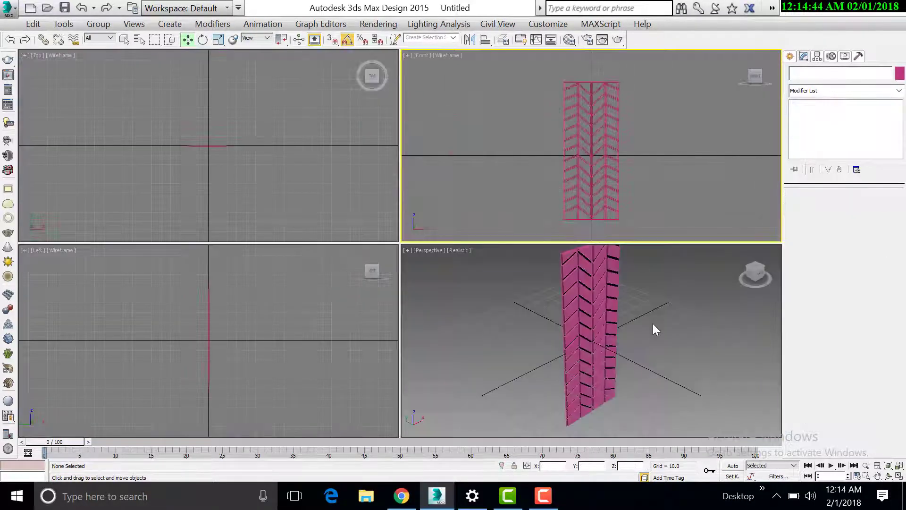
key(alt+w)
click(420, 217)
scroll(563, 289, down, 4)
click(563, 290)
click(494, 249)
scroll(494, 249, up, 5)
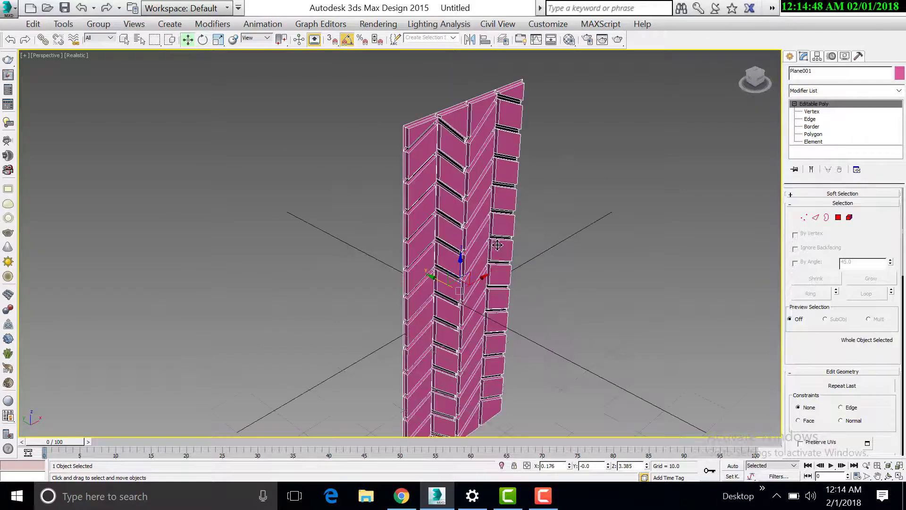
scroll(557, 236, down, 5)
click(557, 233)
click(524, 236)
Step: Copy the tread strip vertically in the front view and align the copy's lower end with the original's upper end
key(alt+w)
click(609, 165)
key(alt+w)
shift+drag(400, 224, 425, 3)
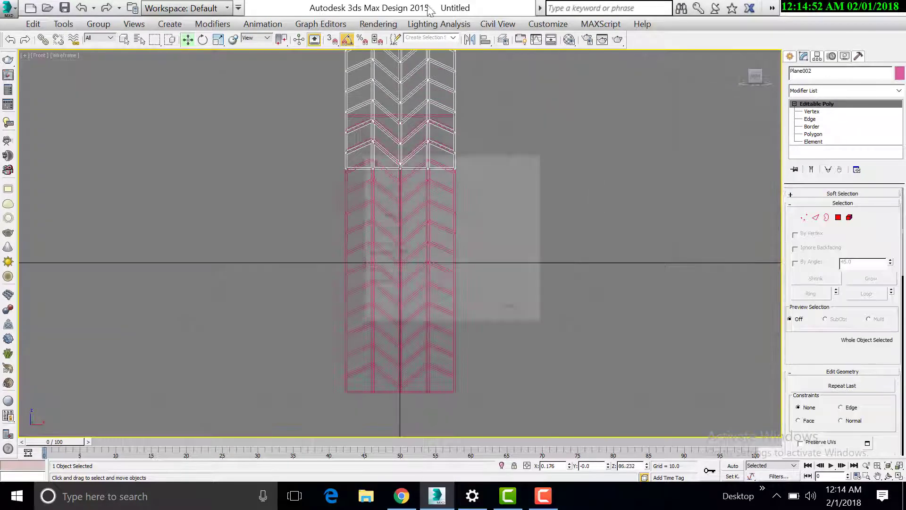
click(467, 314)
scroll(452, 281, down, 2)
middle_drag(451, 282, 459, 413)
mouse_move(423, 206)
mouse_down()
mouse_move(436, 158)
mouse_move(420, 167)
mouse_up()
Step: Copy the strip upward two more times so four tread strips are stacked end to end
scroll(503, 297, down, 4)
shift+drag(473, 257, 476, 101)
click(469, 314)
key(Return)
Step: Attach the three lower tread strips to the topmost one to form a single object
scroll(845, 331, down, 5)
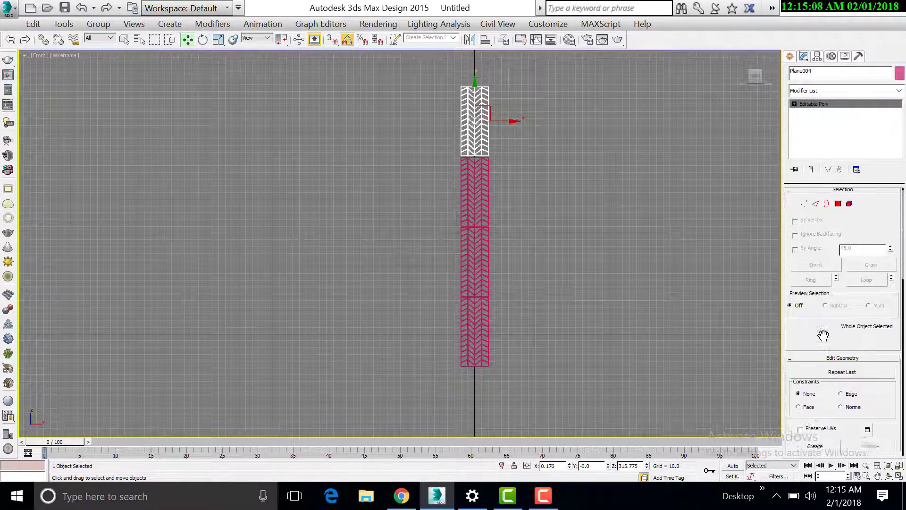
click(810, 324)
click(486, 200)
click(484, 252)
click(473, 325)
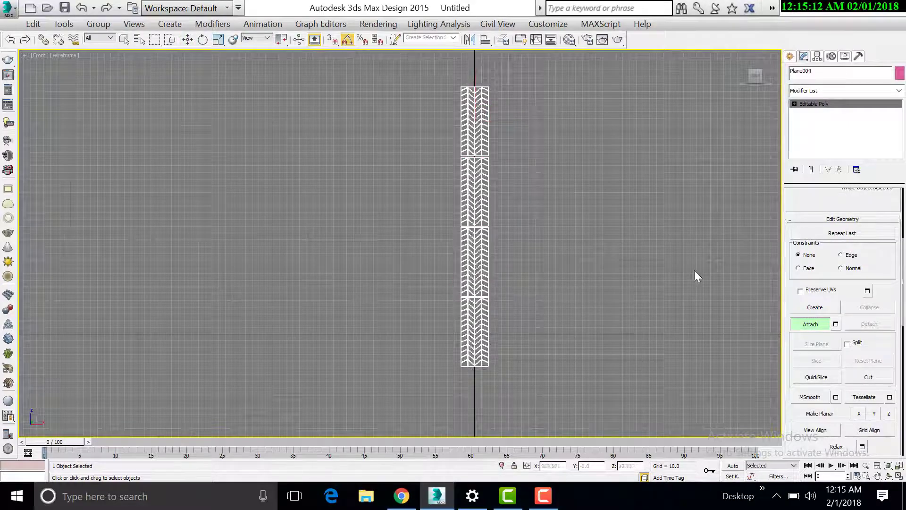
right_click(666, 246)
key(alt+w)
click(666, 250)
key(alt+w)
click(531, 203)
Step: Select the vertices of the upper two tread segments and adjust their vertical position at the middle seam
key(1)
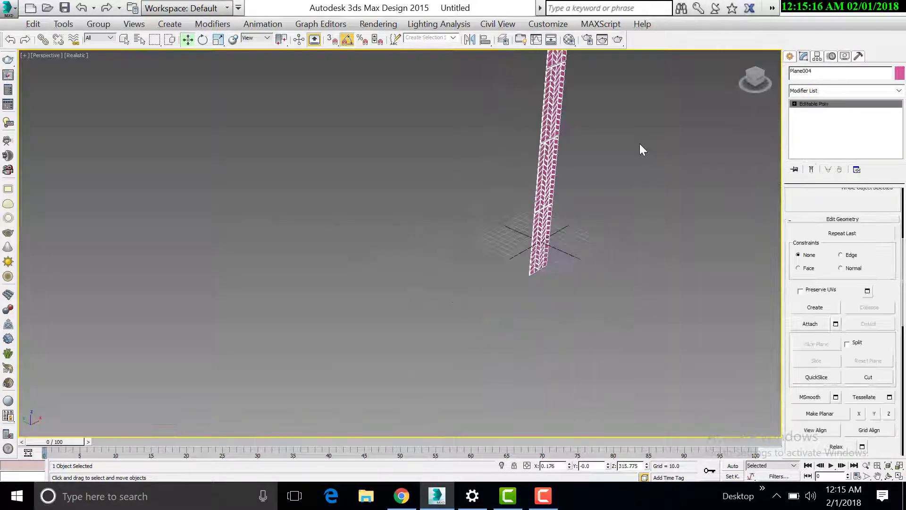
key(f)
key(ctrl+a)
drag(411, 223, 413, 227)
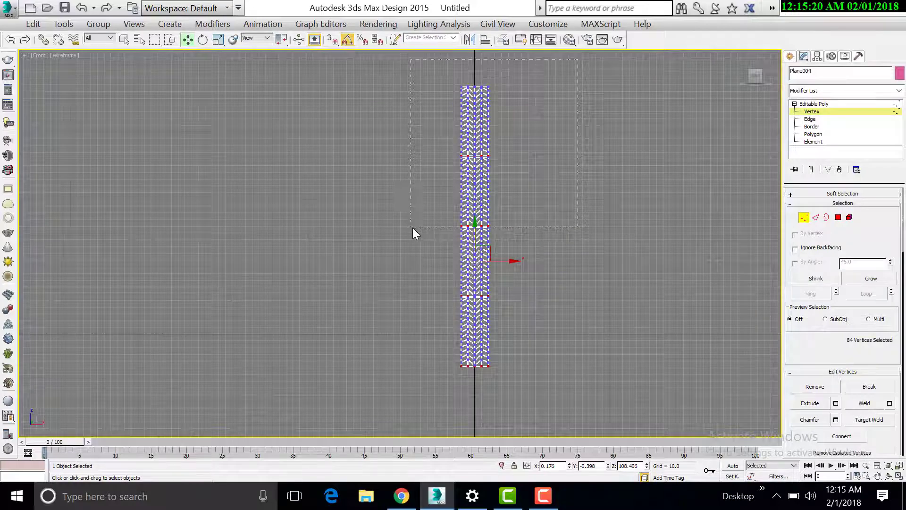
scroll(492, 215, up, 6)
right_click(492, 214)
click(365, 202)
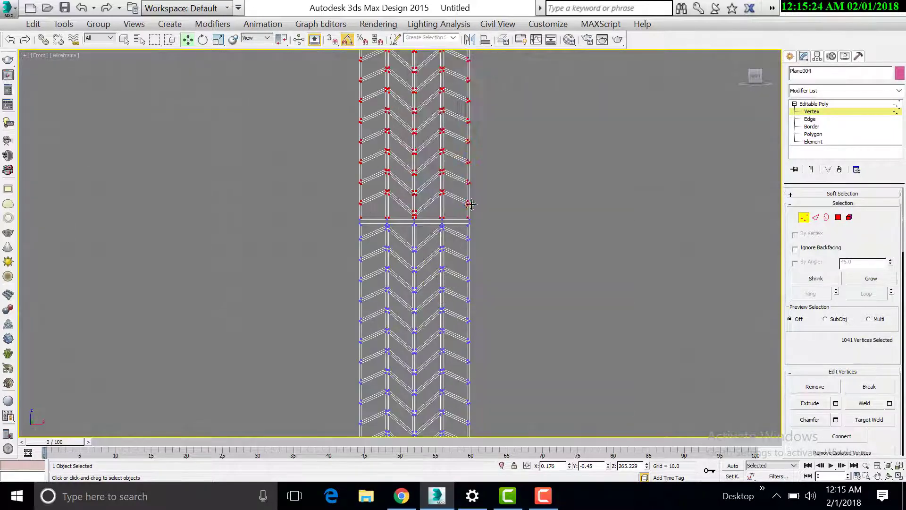
scroll(328, 228, down, 6)
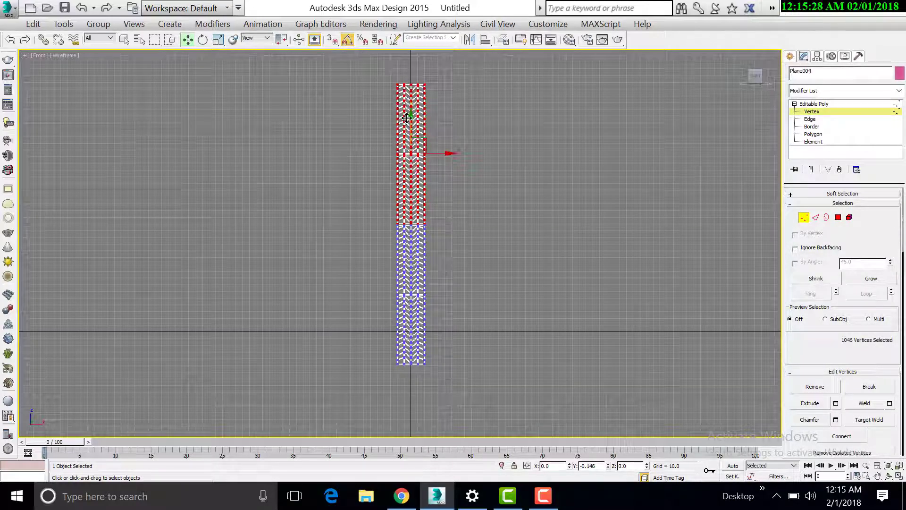
scroll(387, 269, up, 6)
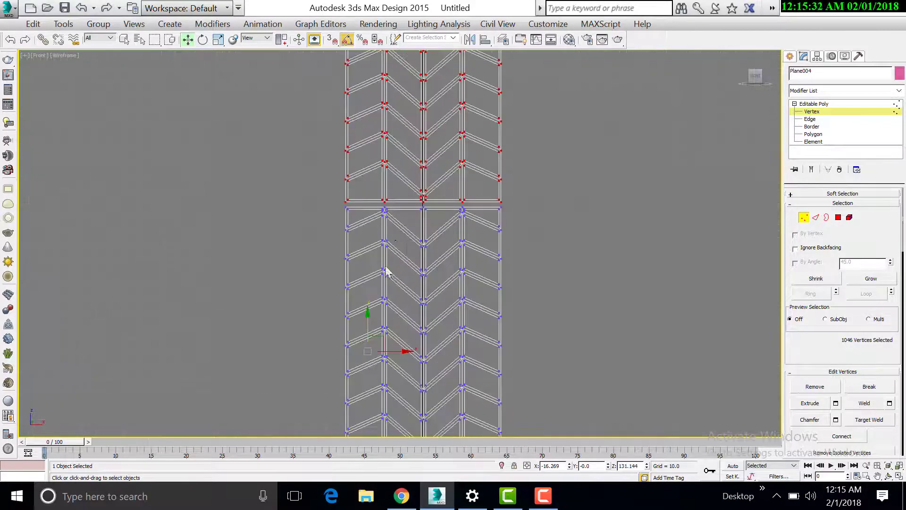
scroll(481, 268, down, 5)
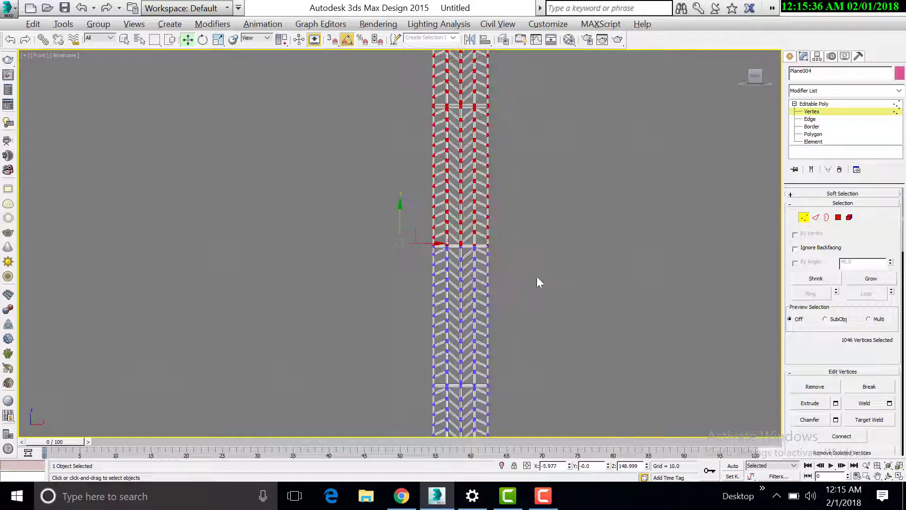
Step: Reduce the vertex selection to the topmost tread segment and adjust its vertical position at the upper seam
alt+drag(397, 115, 399, 116)
scroll(542, 130, up, 4)
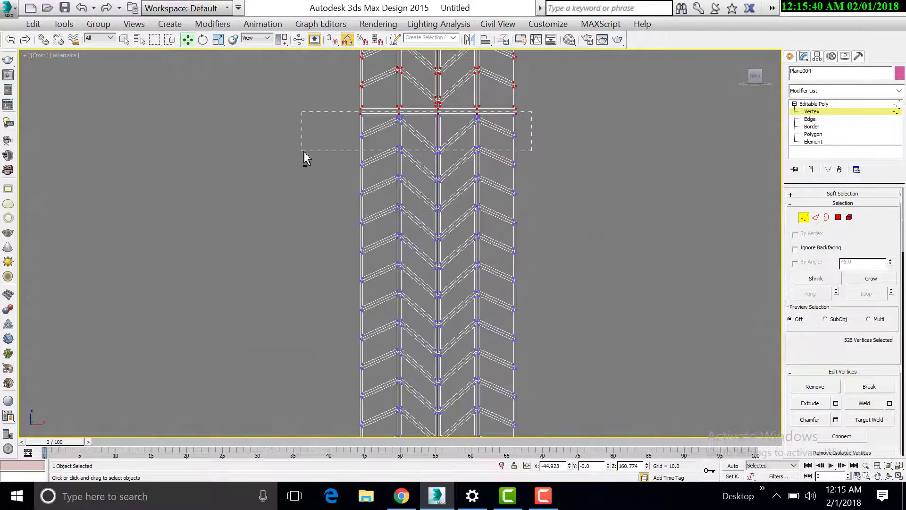
drag(399, 211, 386, 213)
scroll(493, 289, down, 8)
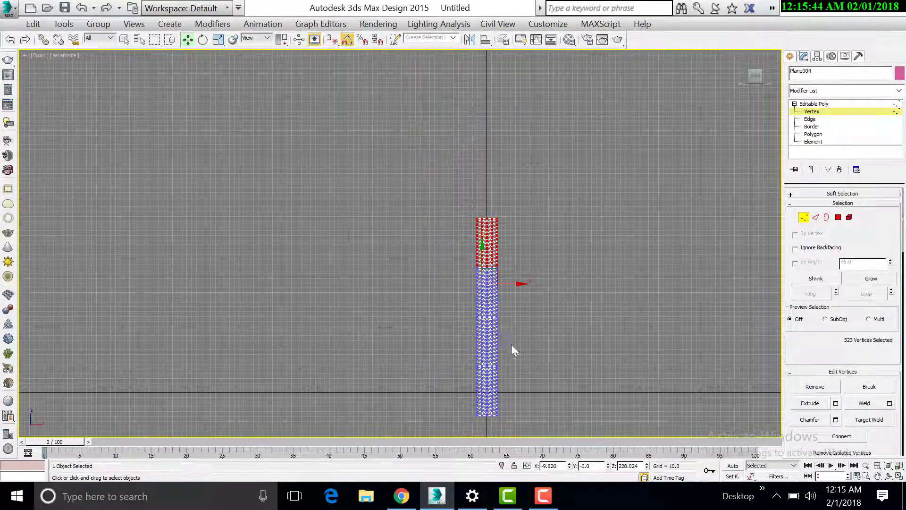
middle_drag(511, 344, 471, 179)
Step: Select the open borders of the upper tread segments and examine the seams between them
click(826, 217)
scroll(584, 148, up, 2)
middle_drag(584, 148, 528, 336)
scroll(527, 330, up, 4)
middle_drag(519, 185, 494, 181)
drag(494, 181, 314, 383)
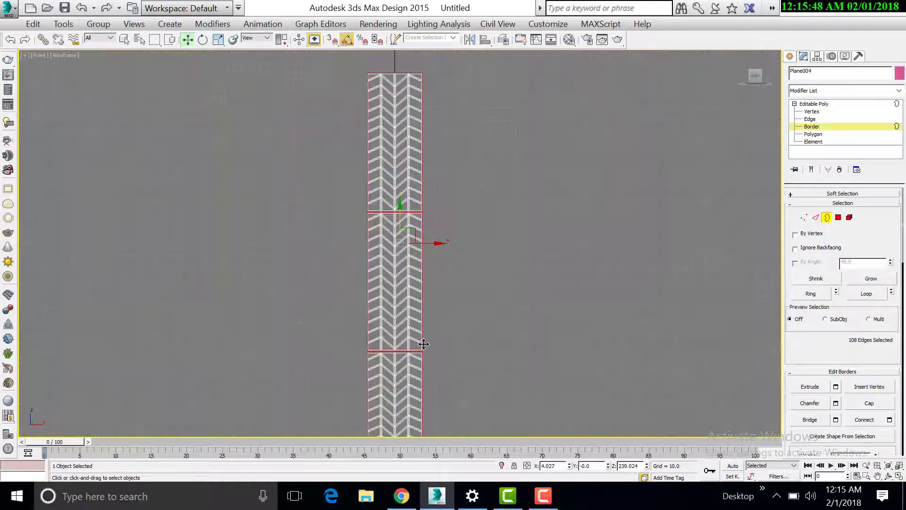
scroll(443, 304, down, 4)
middle_drag(443, 304, 443, 161)
Step: Apply a Bend modifier to the whole strip with Y as the bend axis and try out the bend angle
click(814, 104)
click(843, 90)
click(812, 124)
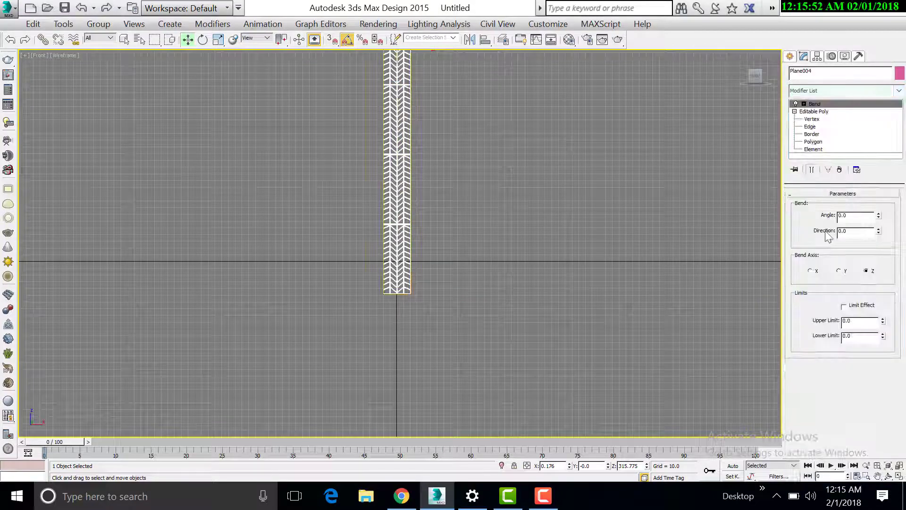
click(839, 270)
drag(878, 217, 883, 215)
key(ctrl+z)
Step: Rotate the Bend gizmo by 90 degrees and stretch it along the X axis
click(812, 104)
key(e)
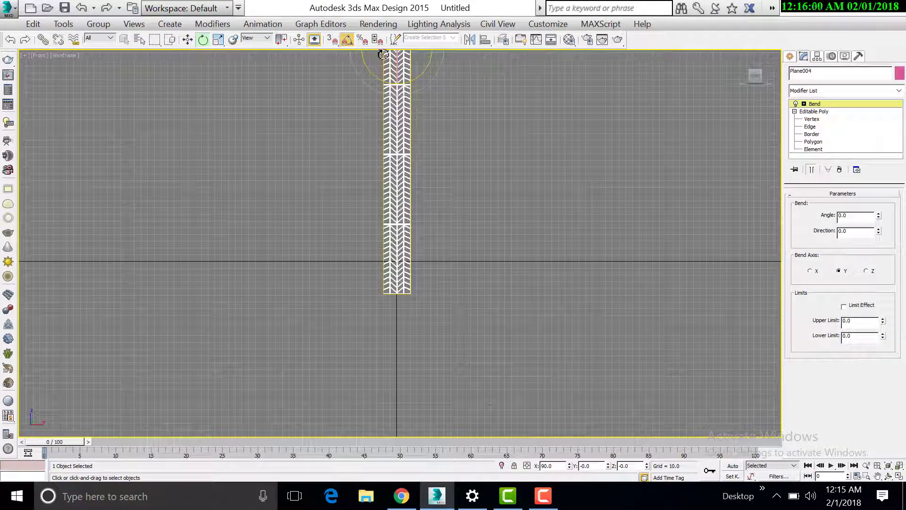
drag(405, 155, 455, 160)
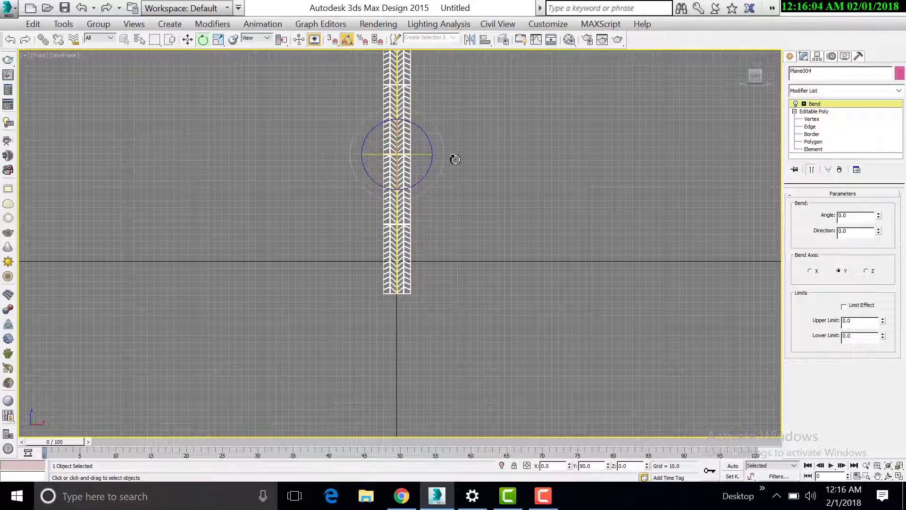
key(r)
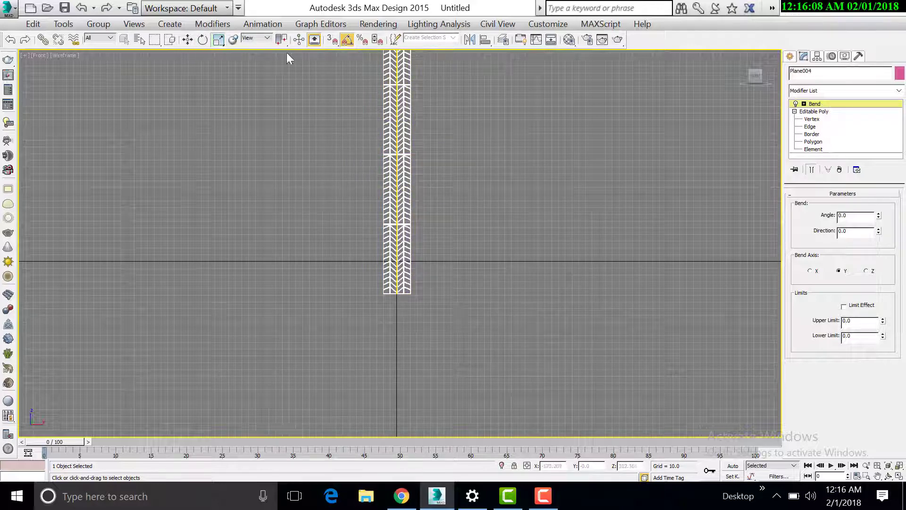
drag(282, 40, 283, 57)
drag(441, 154, 26, 200)
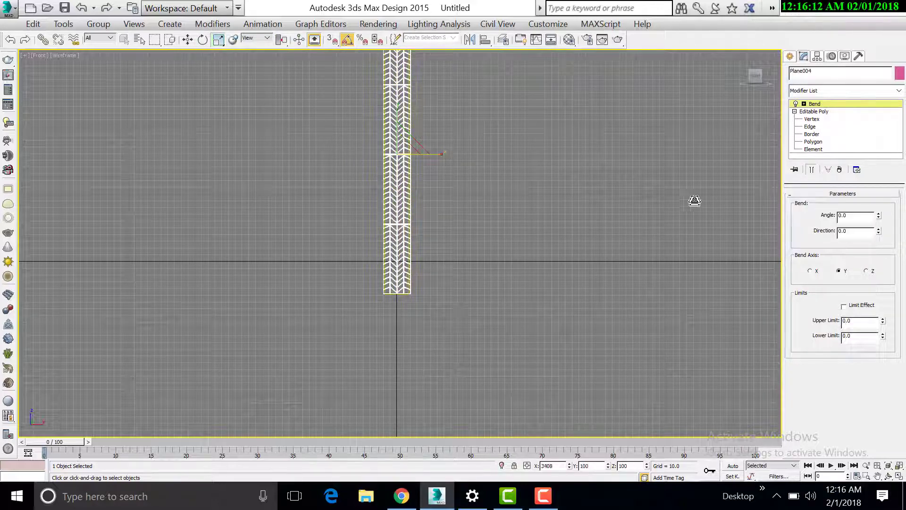
Step: Try to bend the strip into a full ring by raising the bend angle, and inspect it in the perspective view
click(820, 103)
drag(879, 215, 879, 120)
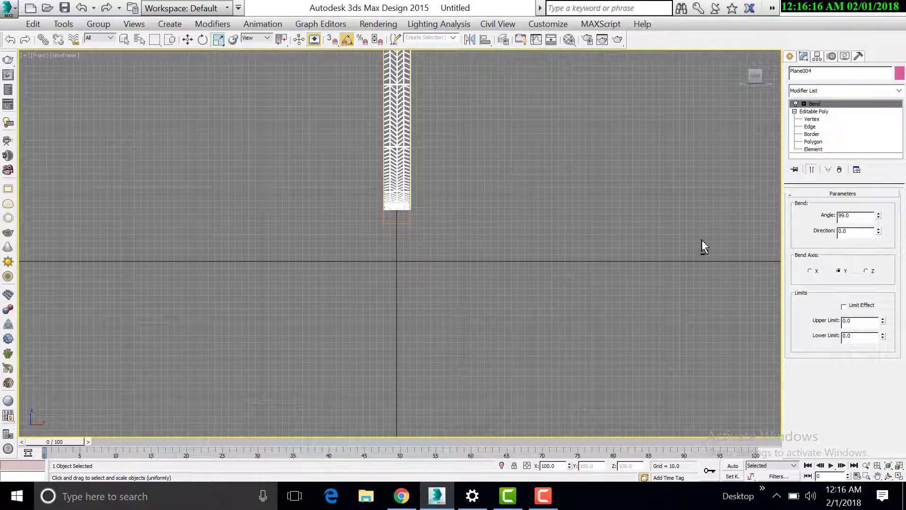
key(alt+w)
right_click(594, 349)
key(alt+w)
scroll(594, 349, down, 5)
drag(879, 216, 904, 11)
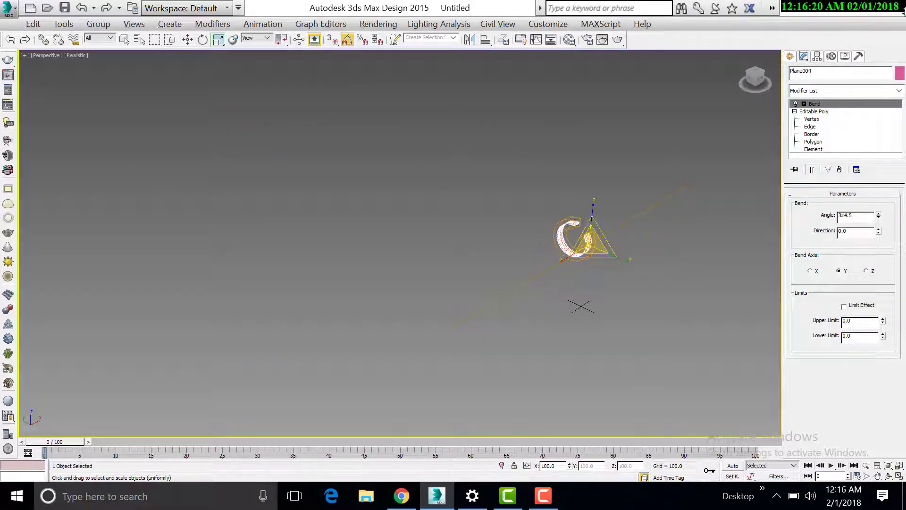
click(562, 348)
scroll(661, 233, up, 5)
scroll(214, 273, down, 3)
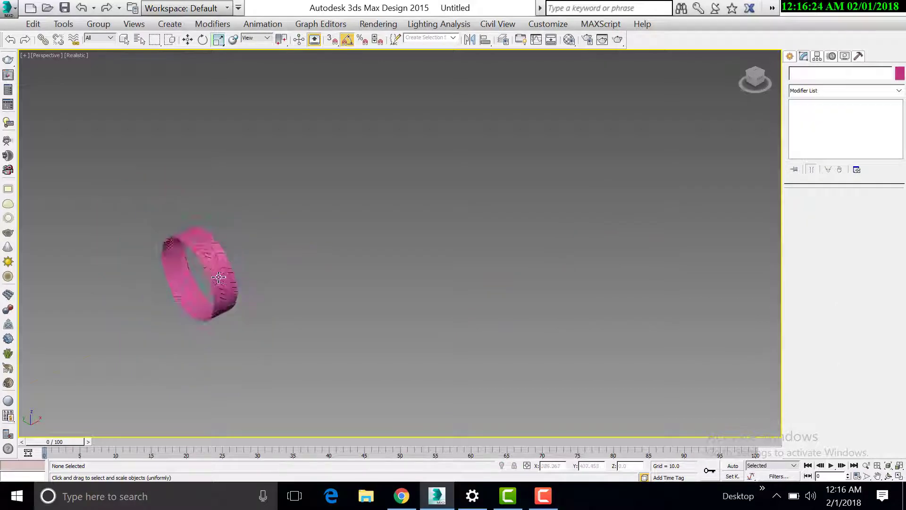
Step: Remove the Bend modifier from the tread ring
click(233, 295)
click(838, 169)
Step: In the front view, select only the facing horizontal edges on both sides of the strip's upper seam
key(alt+w)
right_click(508, 100)
key(alt+w)
scroll(391, 78, up, 4)
key(g)
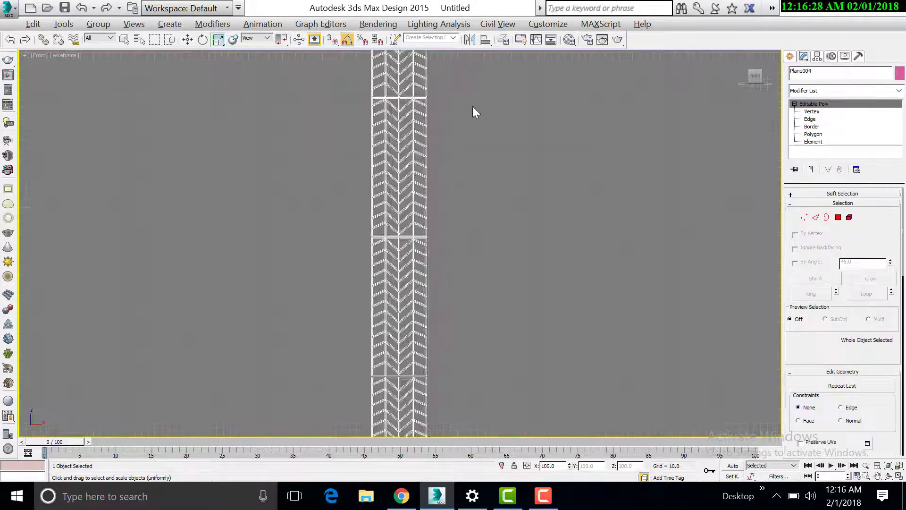
click(805, 119)
scroll(378, 147, up, 3)
middle_drag(468, 118, 471, 300)
scroll(471, 300, up, 2)
scroll(494, 240, up, 4)
drag(493, 240, 134, 250)
alt+drag(538, 142, 14, 214)
alt+drag(14, 249, 14, 242)
alt+drag(546, 309, 109, 313)
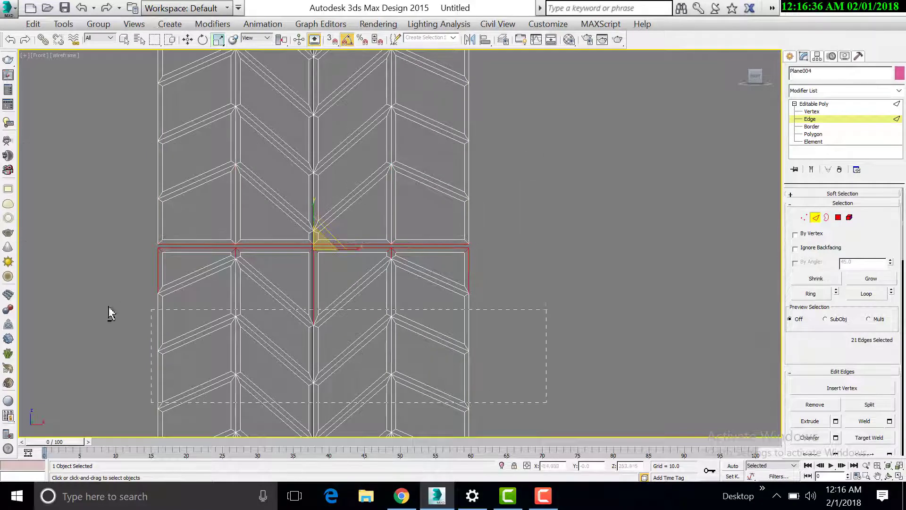
alt+drag(34, 259, 34, 259)
Step: Bridge the selected edges across the upper seam with 1 segment
key(w)
scroll(839, 443, down, 3)
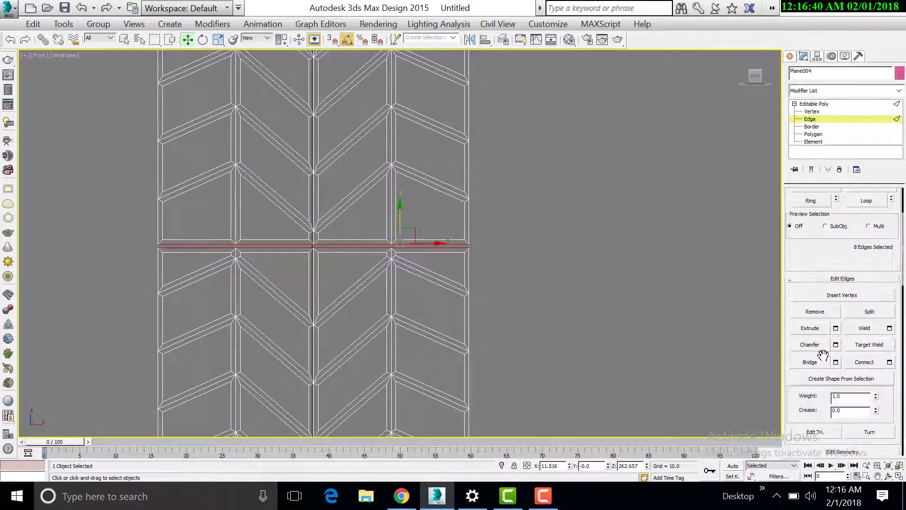
click(835, 362)
click(404, 289)
Step: Select the facing horizontal edges at the middle seam and bridge them with 1 segment
scroll(505, 364, down, 4)
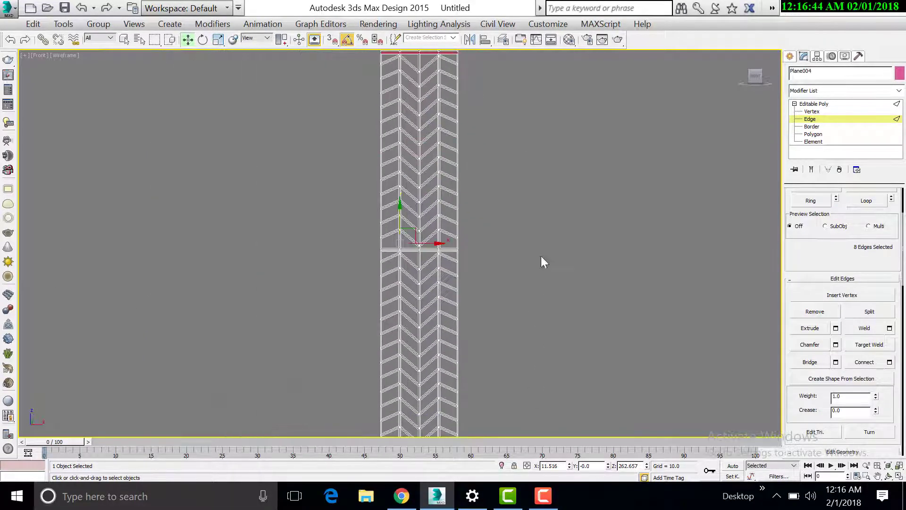
drag(368, 257, 368, 257)
scroll(489, 214, up, 3)
alt+drag(256, 252, 256, 252)
alt+drag(551, 318, 236, 251)
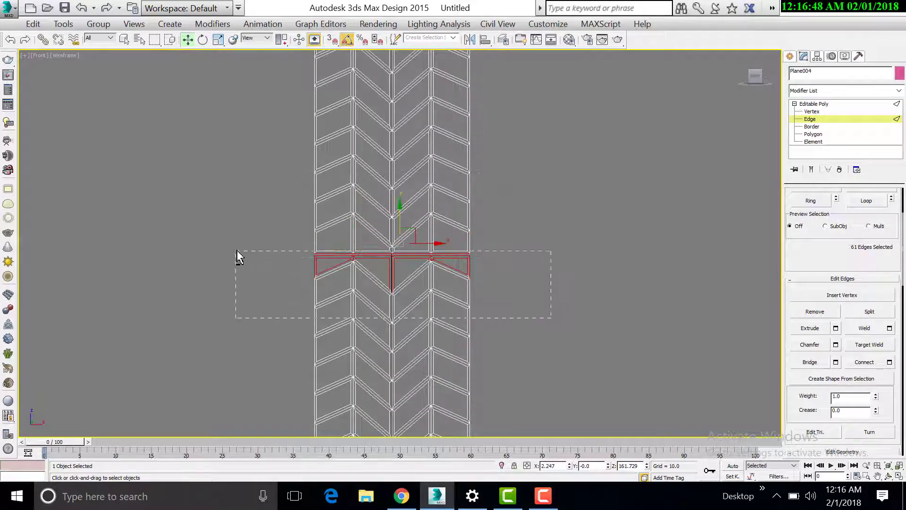
click(836, 362)
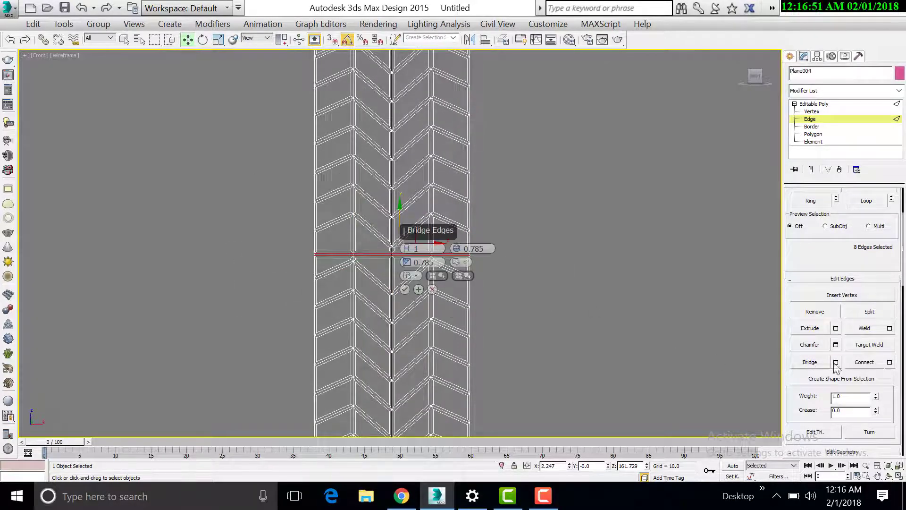
click(406, 288)
Step: Select the facing horizontal edges at the lowest seam and bridge them
scroll(526, 348, down, 3)
scroll(488, 223, up, 2)
scroll(477, 233, up, 5)
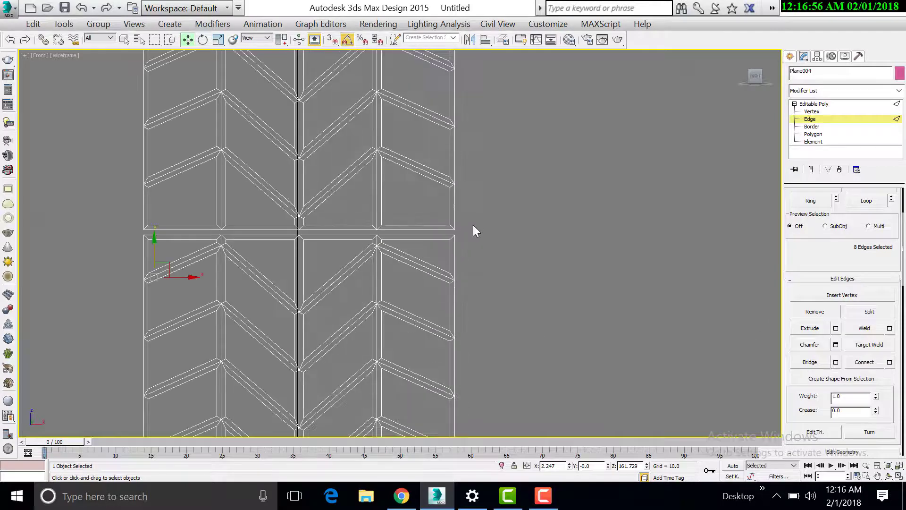
drag(473, 224, 109, 243)
alt+drag(513, 162, 81, 250)
click(836, 362)
click(406, 291)
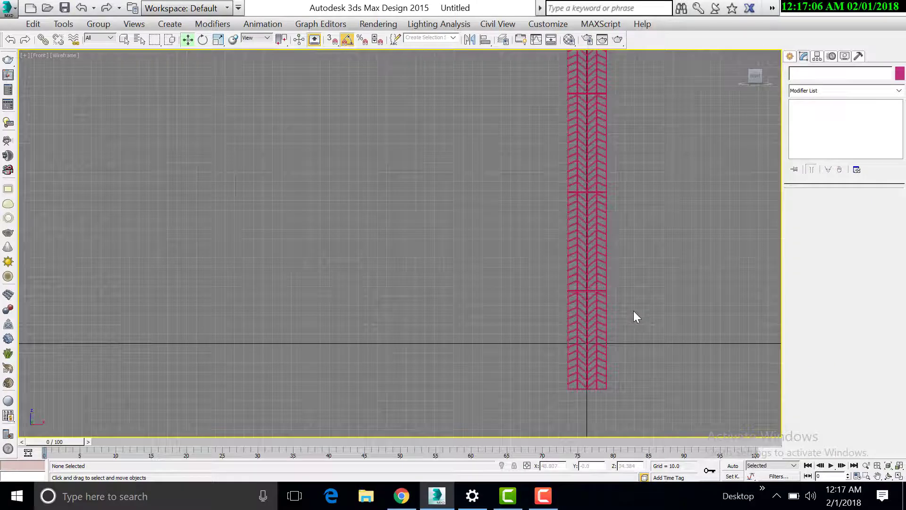
Step: Apply a Bend modifier on the Y axis to the joined strip, with its gizmo rotated 90 degrees and stretched along X
scroll(503, 416, down, 4)
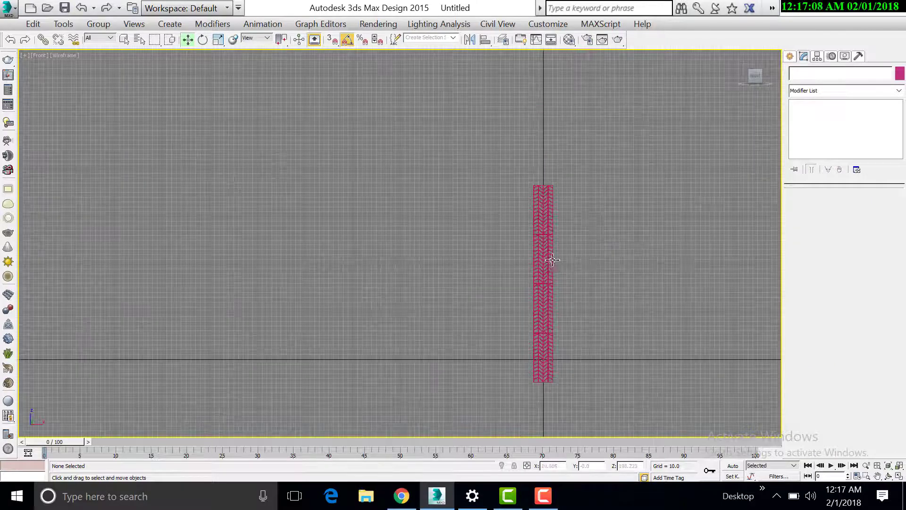
click(547, 257)
click(825, 92)
click(867, 216)
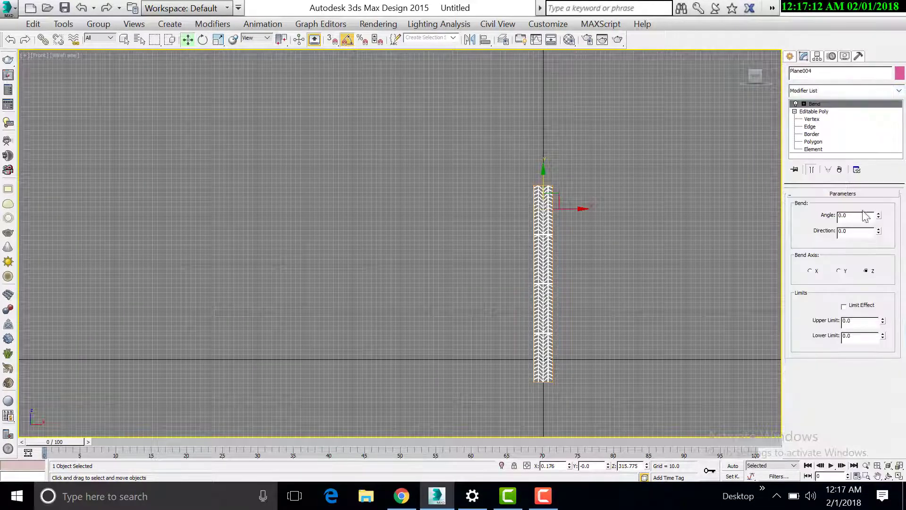
key(e)
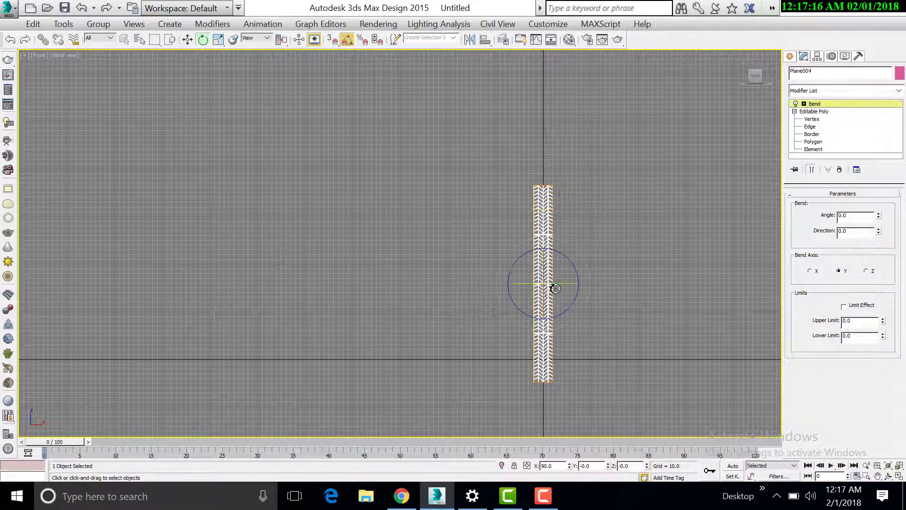
key(r)
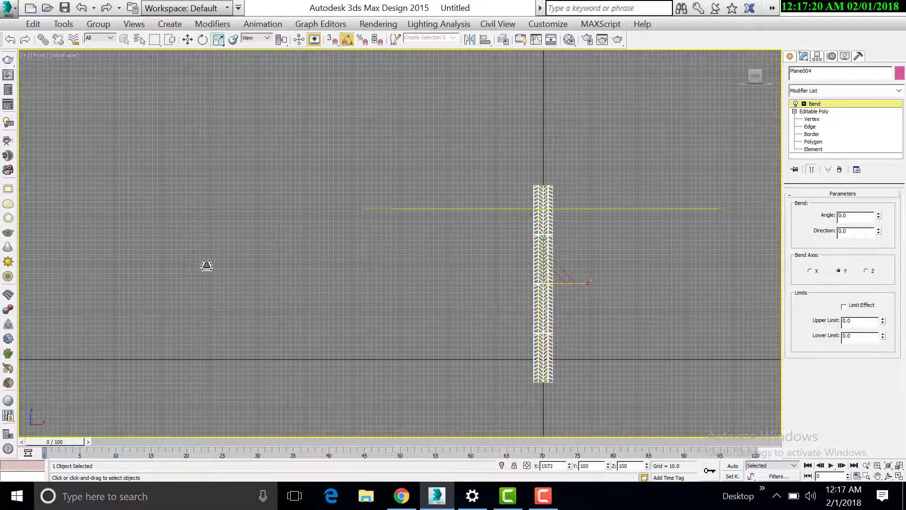
Step: Bend the strip into a ring with a bend angle of -359.5 in the perspective view
key(alt+w)
click(494, 371)
key(alt+w)
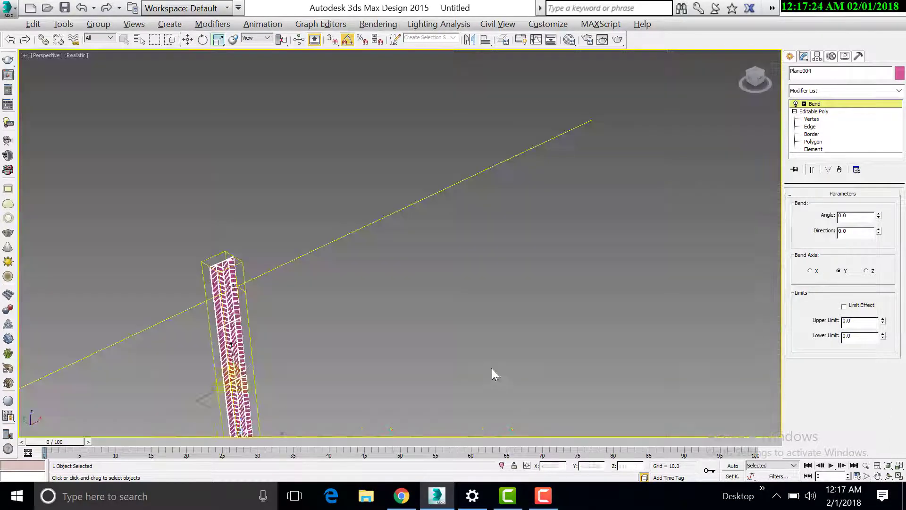
key(w)
key(z)
drag(881, 218, 883, 296)
Step: Check the ring's joint in the left view and fine-tune the bend angle to -361
key(alt+w)
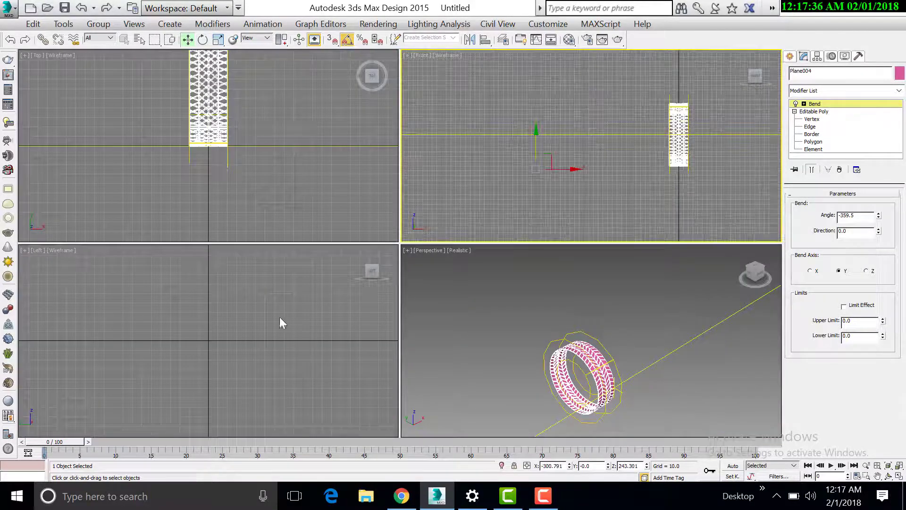
right_click(280, 316)
key(alt+w)
key(z)
scroll(523, 189, up, 4)
click(879, 218)
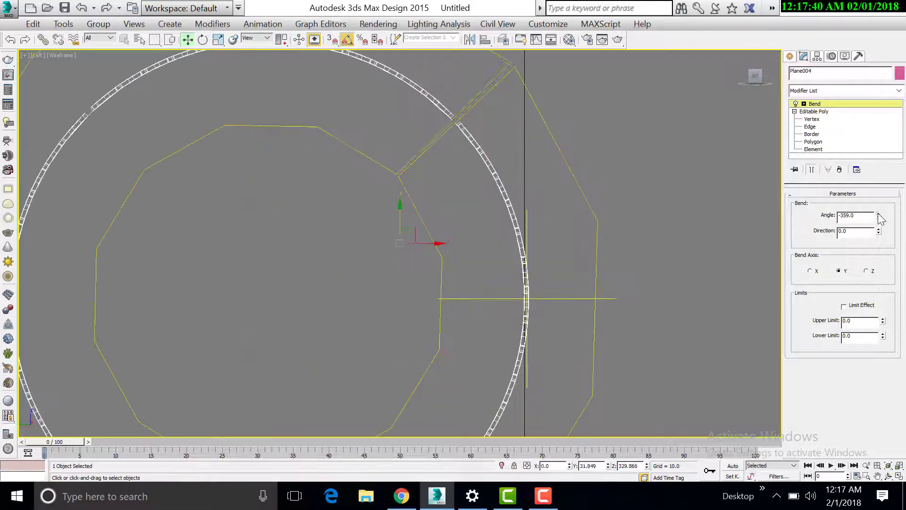
click(879, 218)
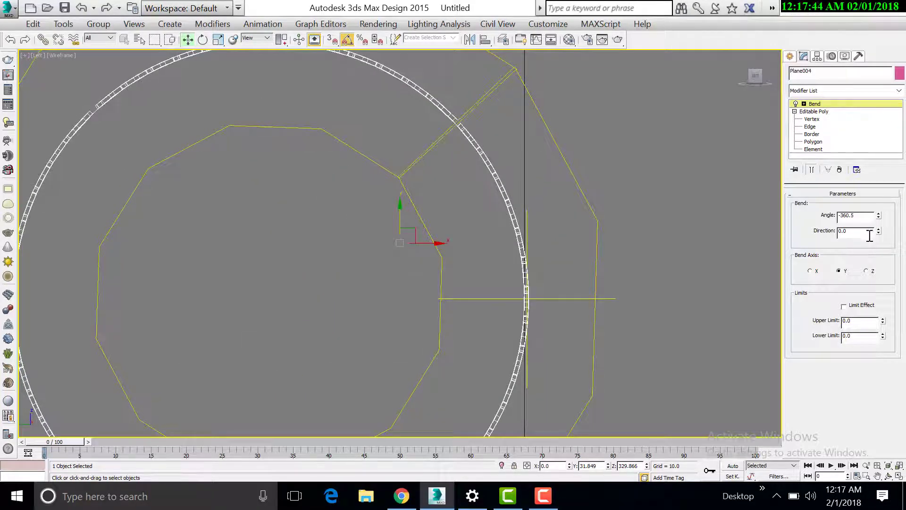
click(676, 165)
Step: Select the bent tread ring in the perspective view and convert it to an Editable Poly
key(alt+w)
click(638, 348)
key(alt+w)
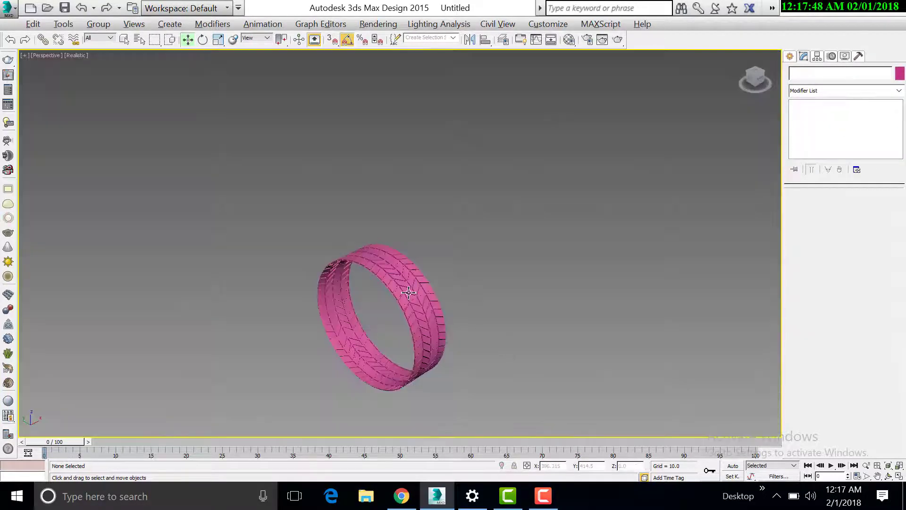
click(358, 325)
right_click(407, 292)
mouse_move(538, 414)
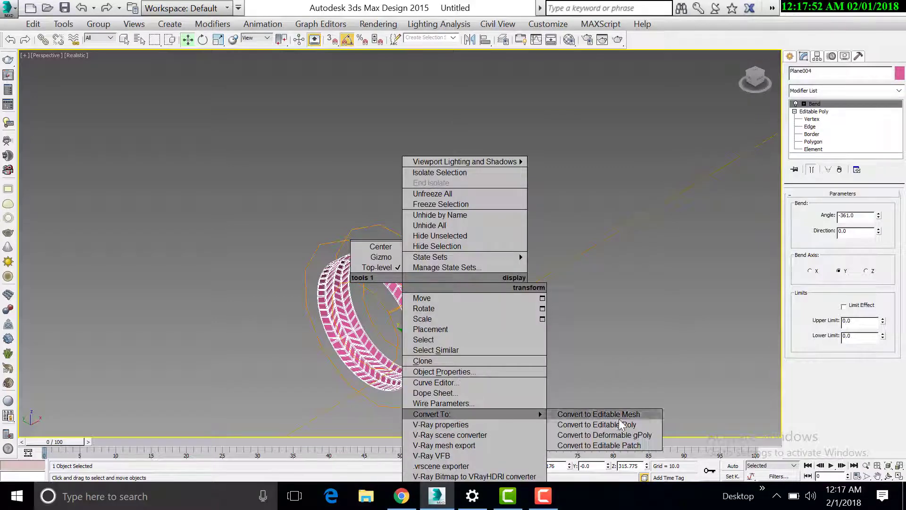
click(609, 424)
Step: Select the ring's two open side borders at Border sub-object level
scroll(465, 332, up, 5)
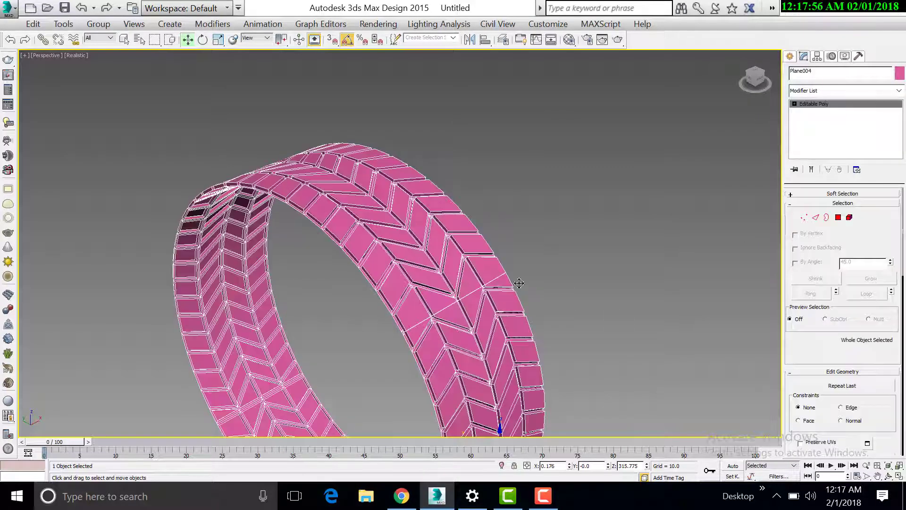
key(2)
key(3)
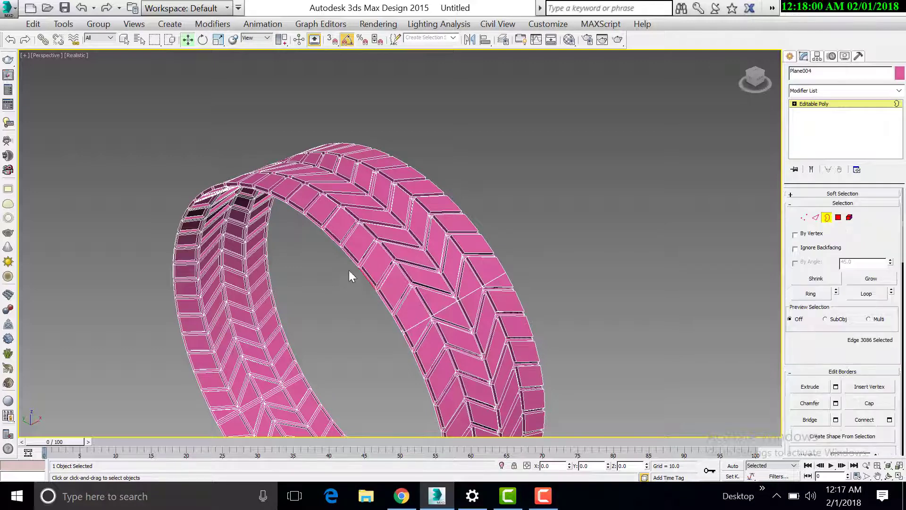
click(402, 266)
Step: Extrude the selected borders by scaled copying in the front view to form slanted shoulders on both sides of the tyre
key(alt+w)
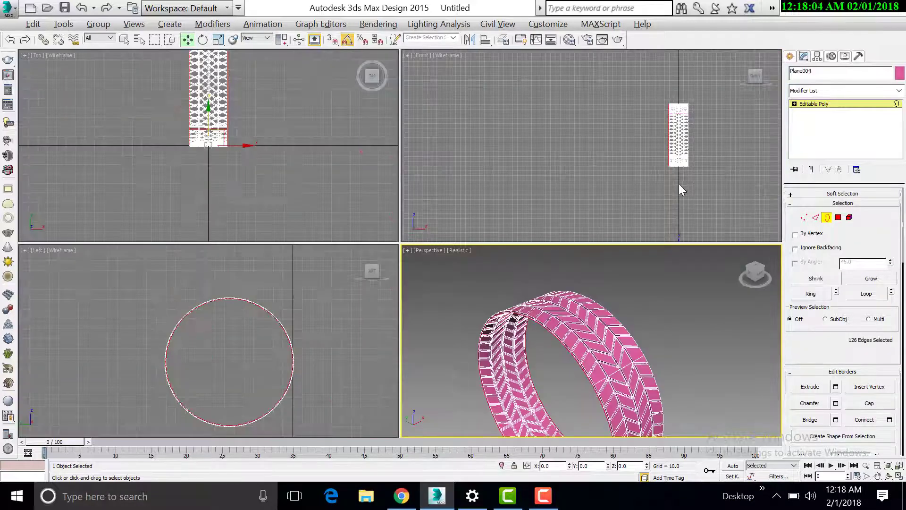
key(alt+w)
key(r)
mouse_move(620, 220)
shift+mouse_down()
mouse_move(633, 221)
mouse_move(583, 219)
mouse_move(624, 219)
shift+mouse_up()
key(e)
key(r)
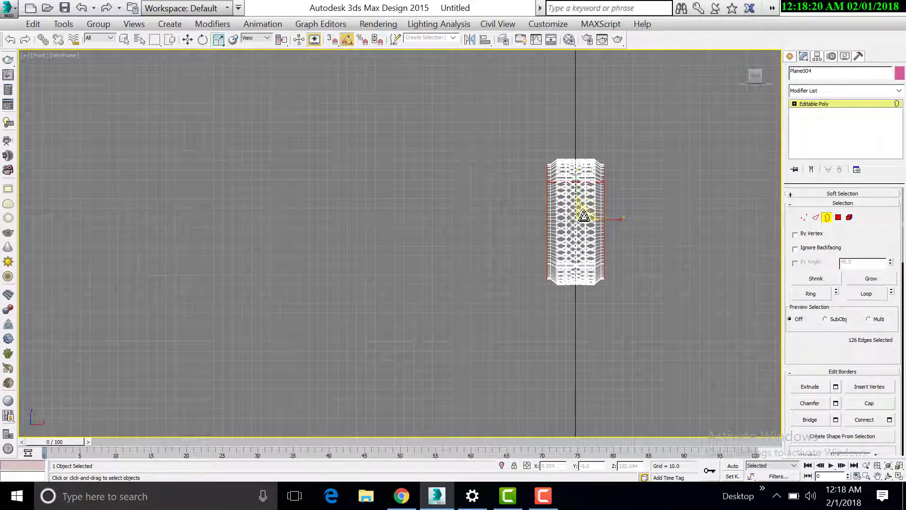
Step: Continue extruding both borders with Scale to build the sidewalls and turn their inner edges back toward the tyre's centre
key(alt+w)
right_click(530, 324)
key(alt+w)
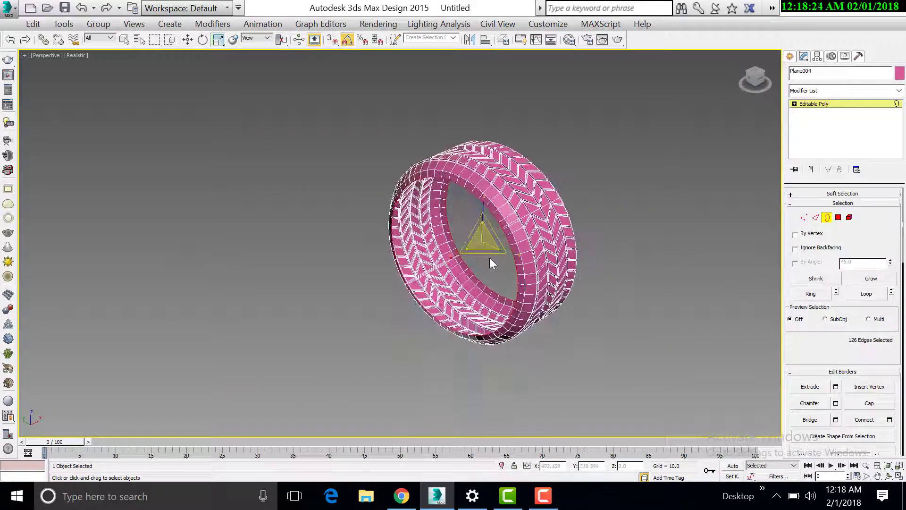
key(alt+w)
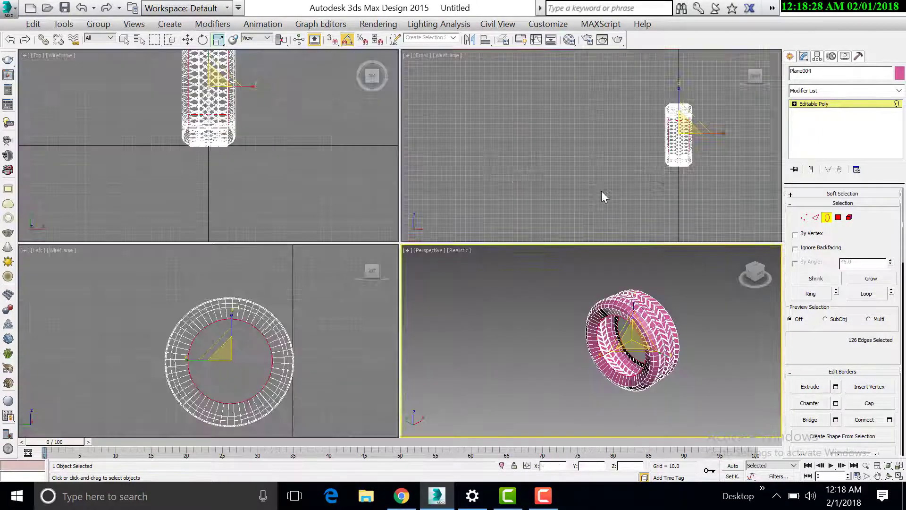
right_click(603, 196)
key(alt+w)
key(alt+w)
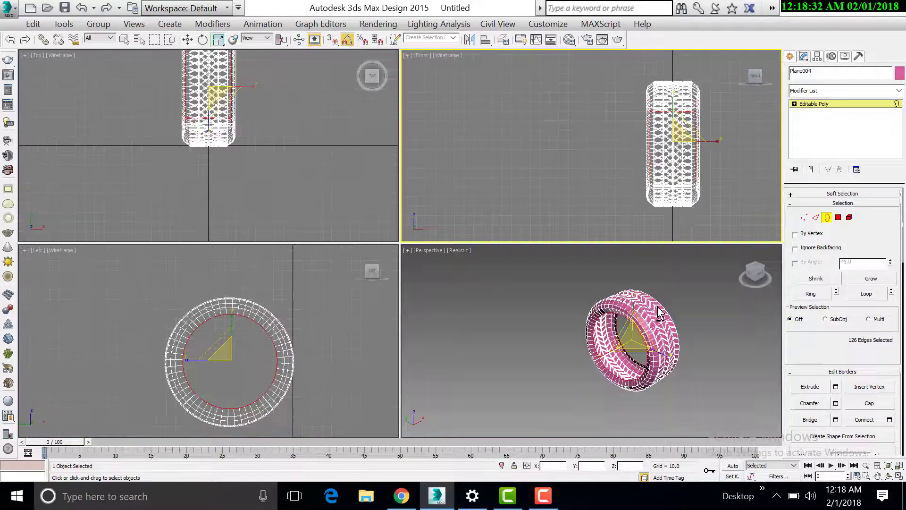
Step: Extrude the inner rim borders once more with Scale and adjust their spacing in the front view
right_click(484, 286)
key(alt+w)
mouse_move(484, 243)
shift+mouse_down()
mouse_move(484, 263)
mouse_move(485, 247)
shift+mouse_up()
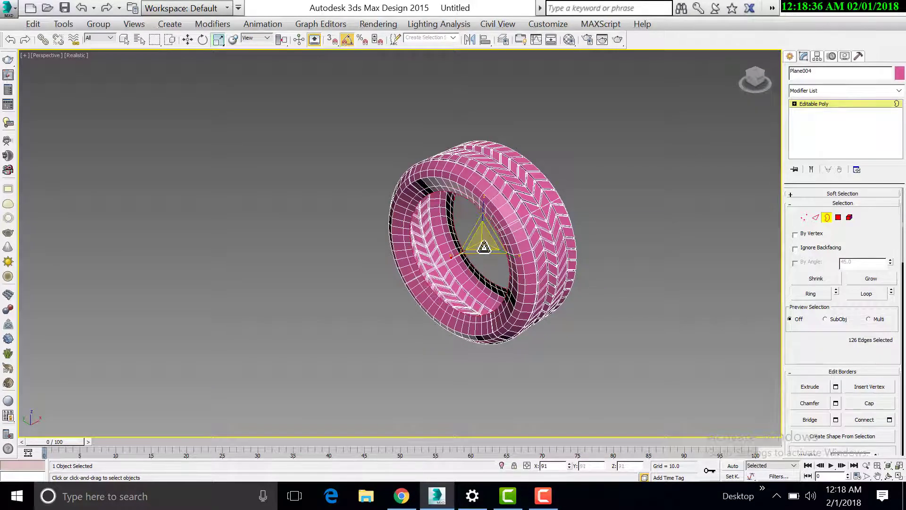
key(alt+w)
right_click(564, 230)
key(alt+w)
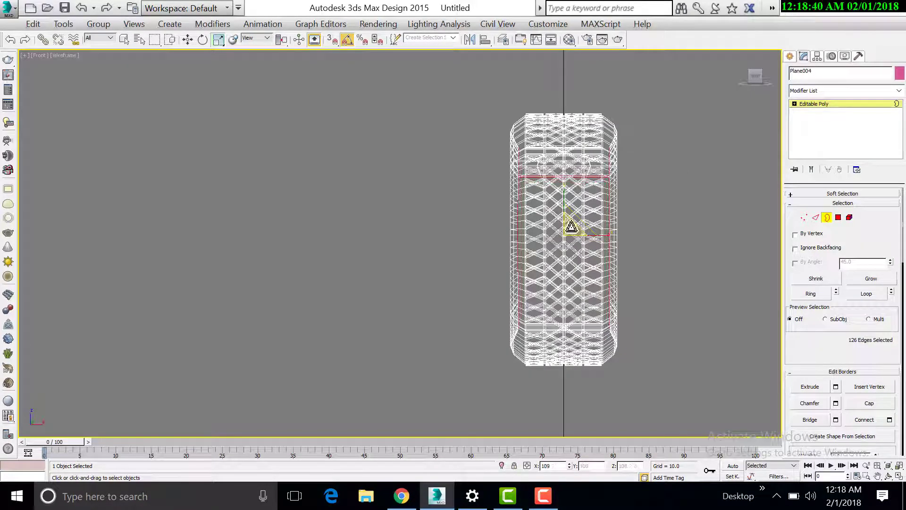
key(alt+w)
right_click(684, 357)
key(alt+w)
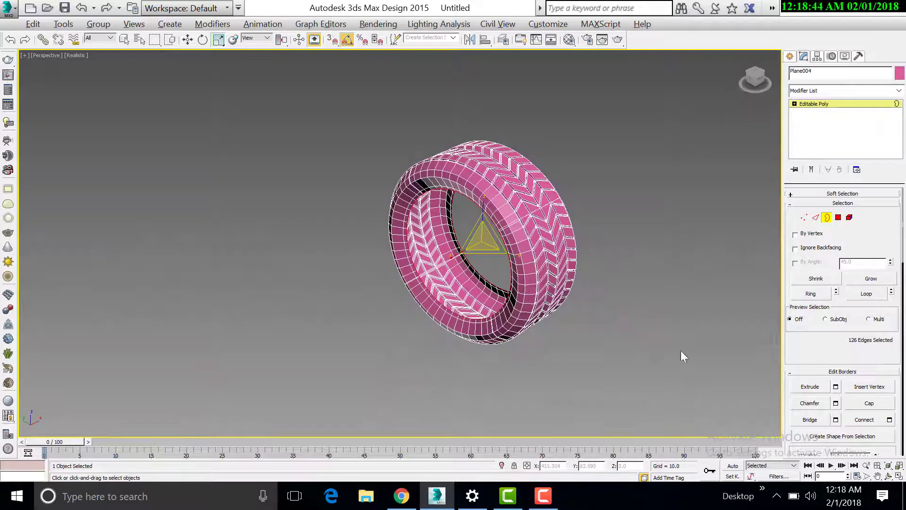
Step: Create a linear shape from the selected rim borders
scroll(811, 278, down, 3)
click(858, 363)
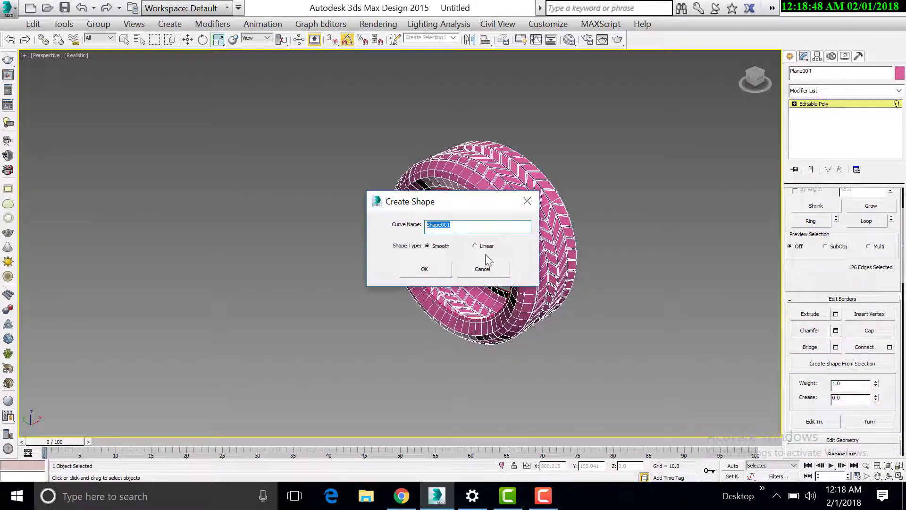
click(477, 246)
click(425, 268)
Step: Leave border editing, select the new rim spline and make it renderable in its Rendering settings
key(3)
click(591, 228)
click(433, 296)
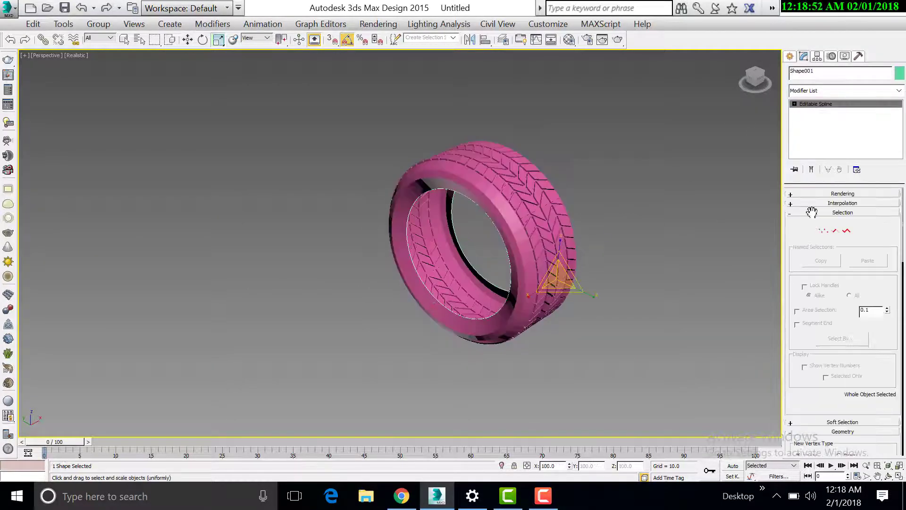
click(811, 197)
click(805, 222)
click(677, 308)
click(488, 318)
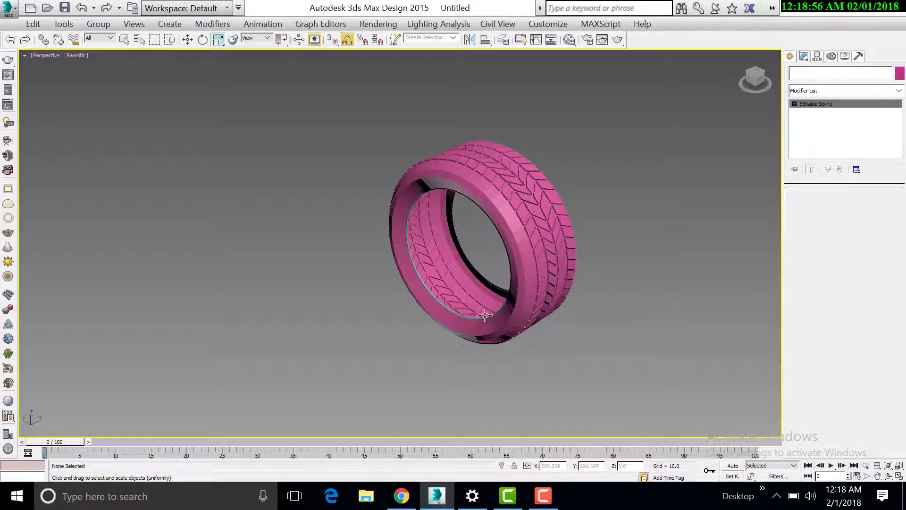
click(721, 304)
Step: Select the tyre and rim spline together and assign the 02 - Default material to them
key(w)
drag(627, 179, 506, 308)
key(m)
click(62, 105)
click(50, 257)
click(295, 239)
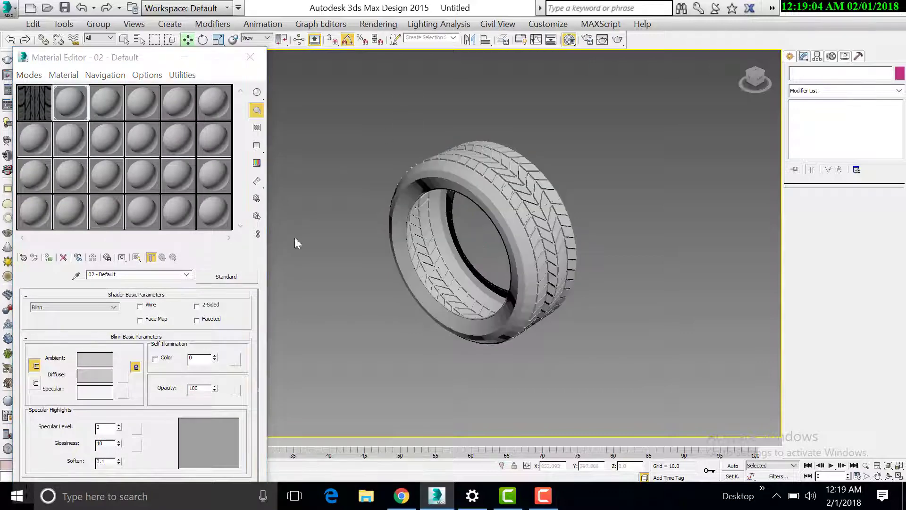
Step: Select the tyre mesh and apply a Smooth modifier to it
drag(295, 239, 749, 426)
click(749, 426)
drag(622, 230, 212, 300)
click(630, 116)
click(552, 187)
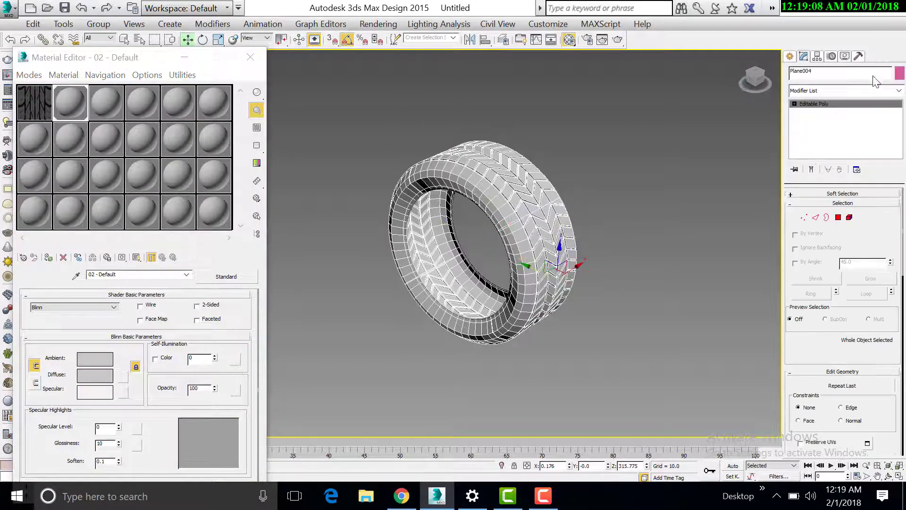
click(854, 92)
key(s)
key(s)
key(s)
key(s)
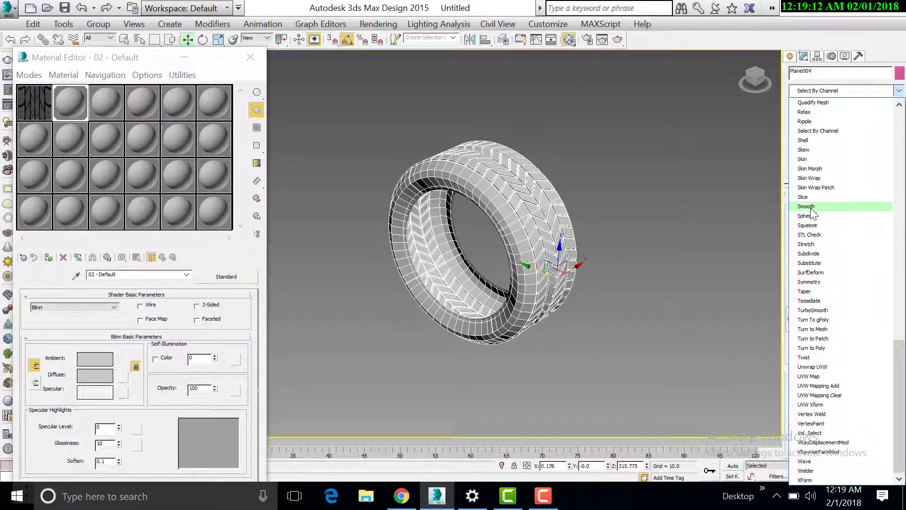
click(811, 207)
click(809, 208)
click(614, 264)
drag(585, 270, 482, 232)
click(685, 249)
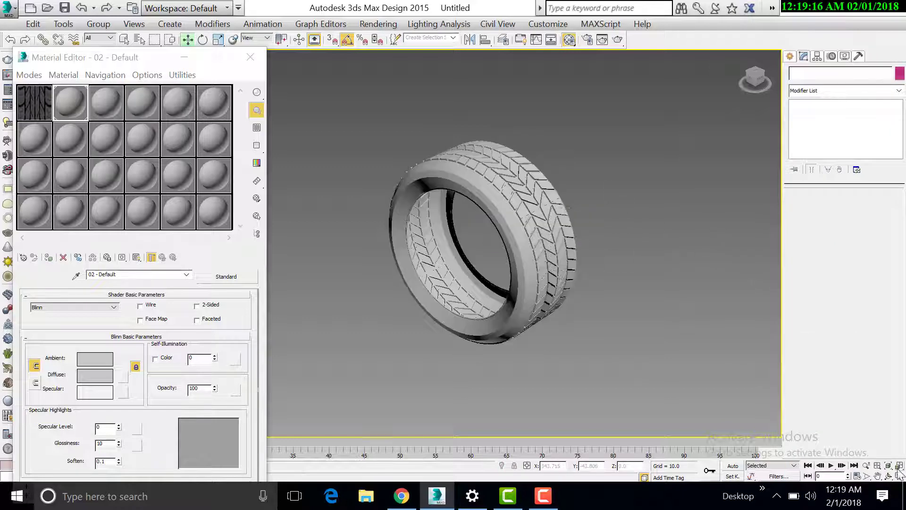
Step: Orbit around the tyre and select both the tyre and its rim spline
alt+middle_drag(384, 289, 314, 242)
drag(293, 267, 462, 294)
key(w)
key(ctrl+a)
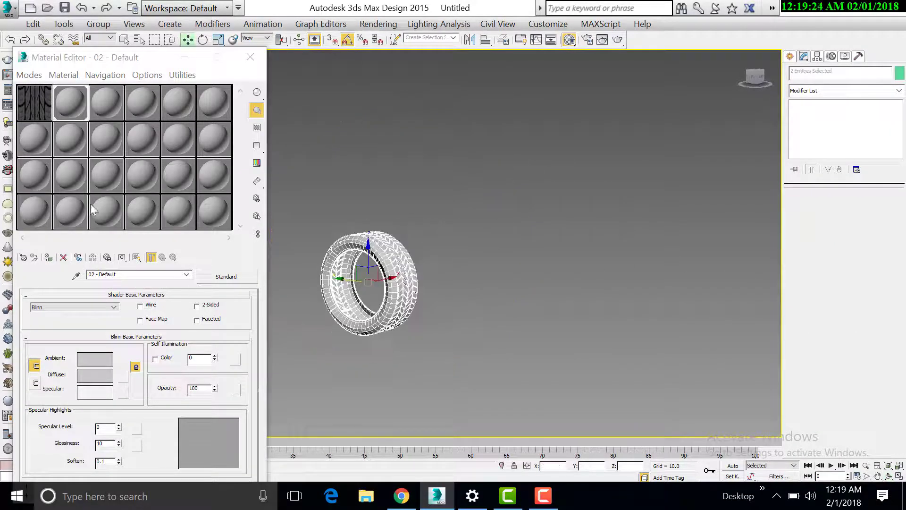
Step: Assign V-Ray Adv 3.00.07 as the production renderer in the render setup
click(229, 279)
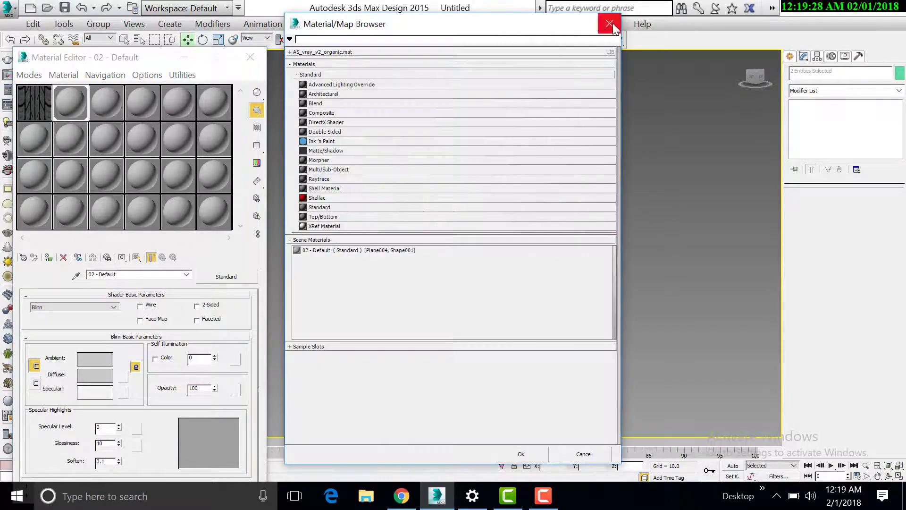
click(609, 23)
click(588, 40)
scroll(484, 430, down, 10)
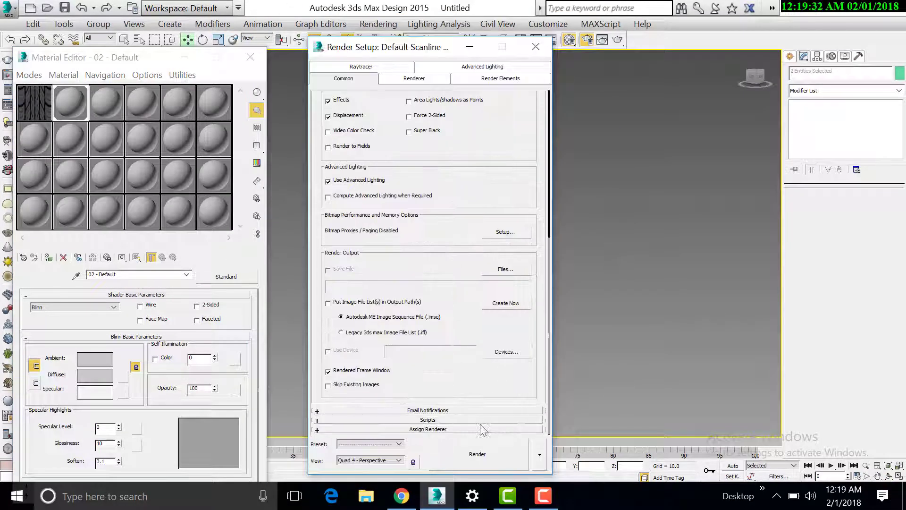
click(509, 364)
double_click(362, 186)
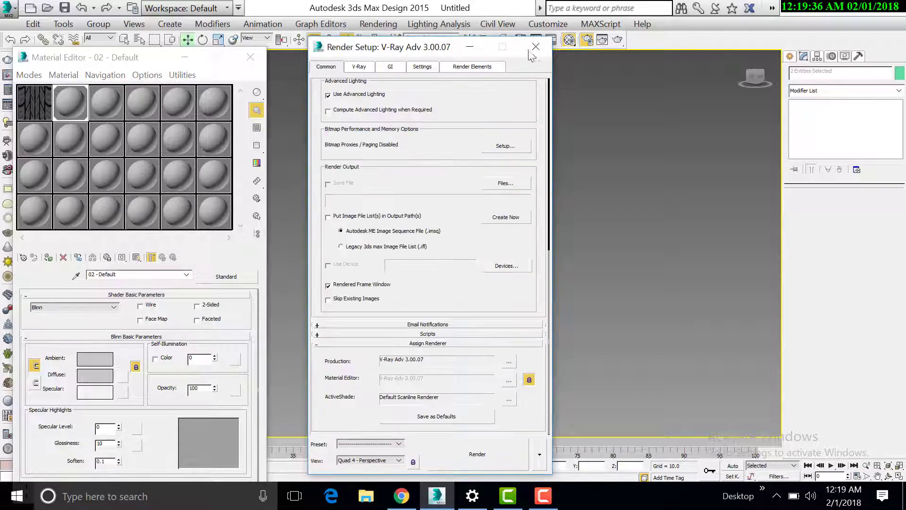
click(535, 47)
Step: Change the 02 - Default material to VRayMtl and set its diffuse colour to a near-black value of 5
click(226, 277)
click(307, 229)
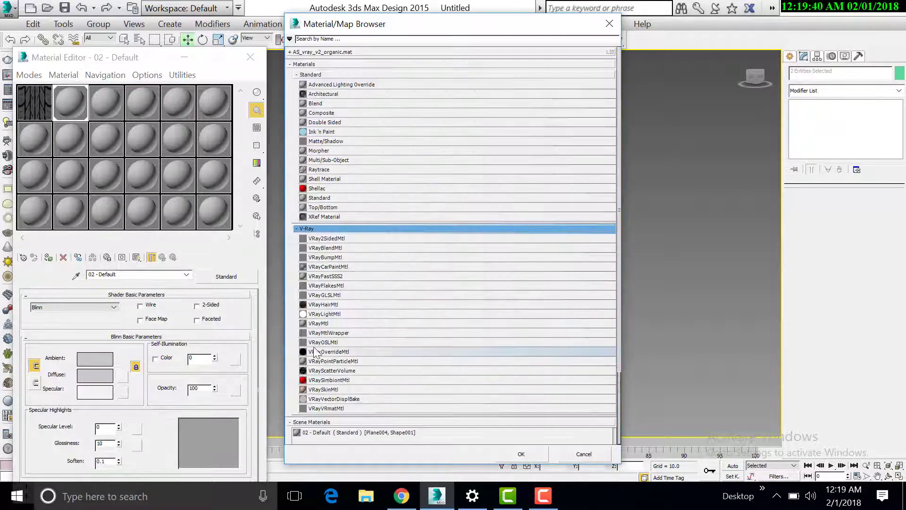
double_click(326, 325)
click(107, 367)
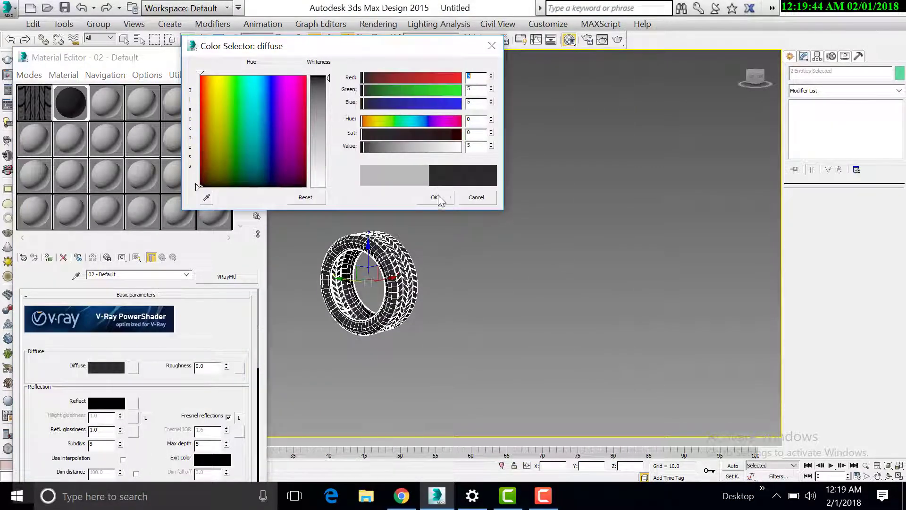
click(434, 197)
Step: Set the tyre material's reflection colour to grey value 41 and its reflection glossiness to 0.76
click(107, 402)
click(373, 146)
click(434, 197)
drag(109, 430, 38, 432)
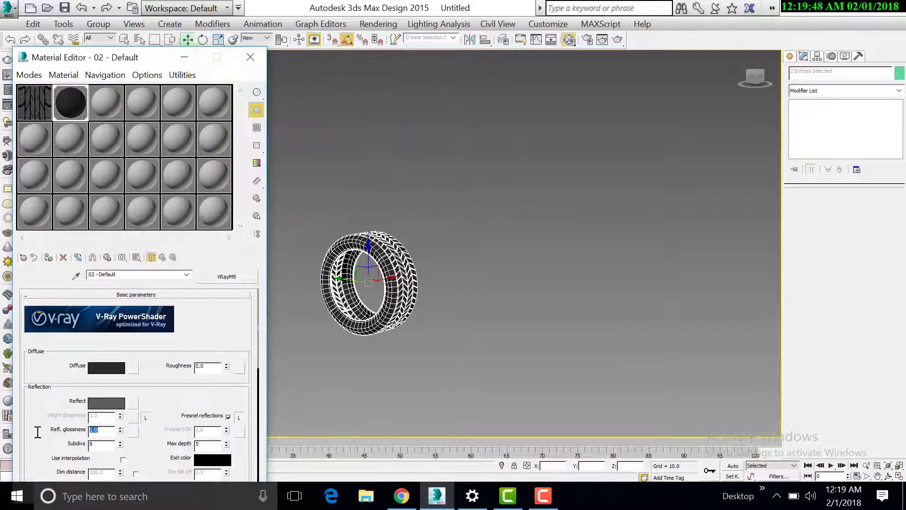
click(106, 367)
click(434, 197)
click(107, 403)
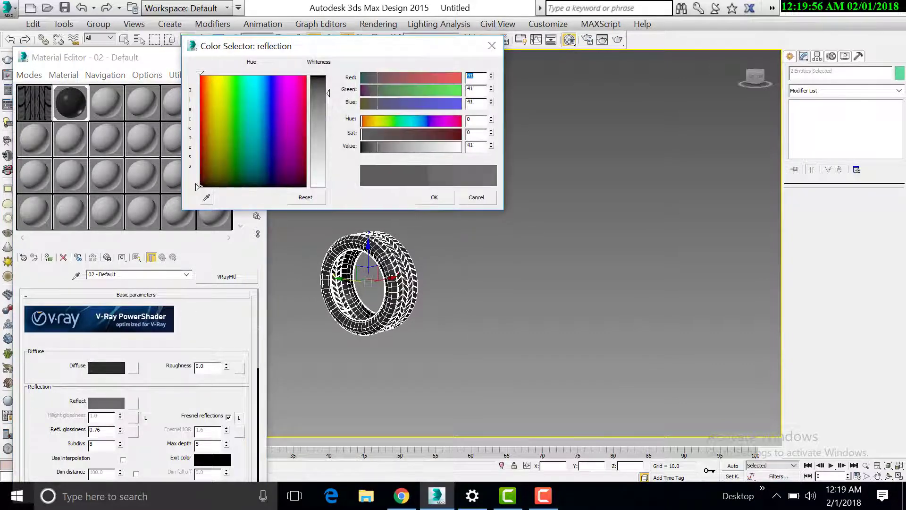
click(435, 198)
Step: Assign the finished material to the tyre and rim spline, deselect them and close the material editor
click(48, 258)
click(274, 68)
click(253, 57)
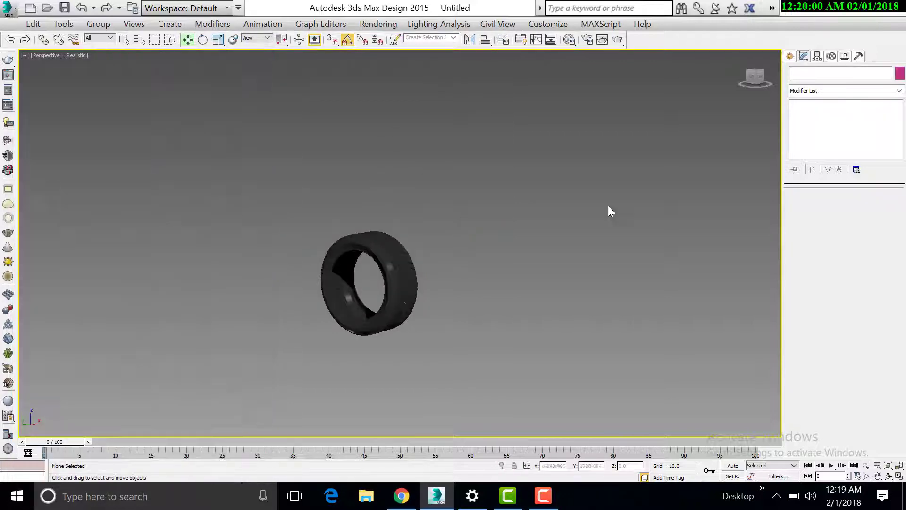
Step: Create a ground plane about 433 long and 471 wide around the tyre in the top view
click(789, 56)
click(803, 56)
click(789, 56)
click(870, 201)
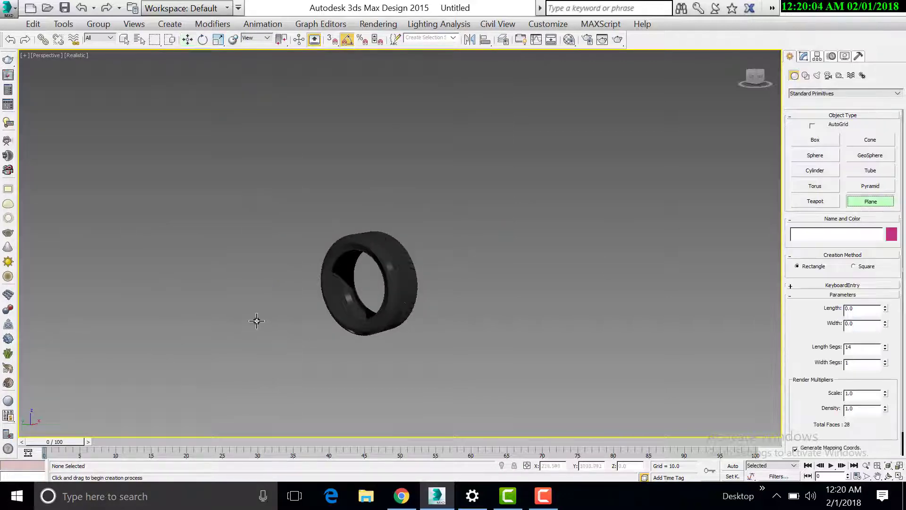
key(alt+w)
scroll(330, 262, down, 6)
scroll(241, 184, down, 4)
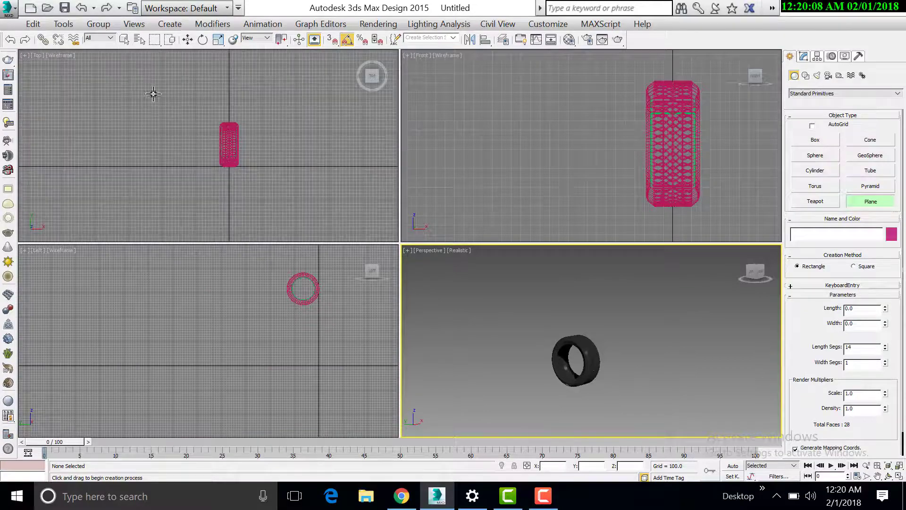
drag(153, 94, 311, 240)
Step: Move the tyre and its rim spline down onto the ground plane, checking the placement in the perspective view
scroll(653, 203, down, 9)
key(w)
drag(706, 204, 683, 194)
right_click(677, 340)
key(alt+w)
key(z)
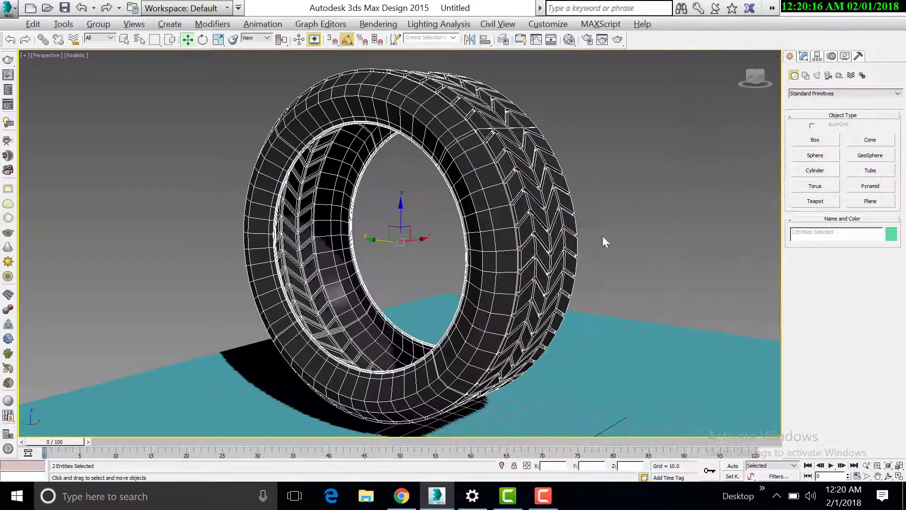
Step: Slide the ground plane along Y beneath the tyre and reduce its length segments to 1
click(603, 241)
scroll(569, 384, down, 5)
click(569, 384)
drag(515, 375, 465, 365)
click(889, 476)
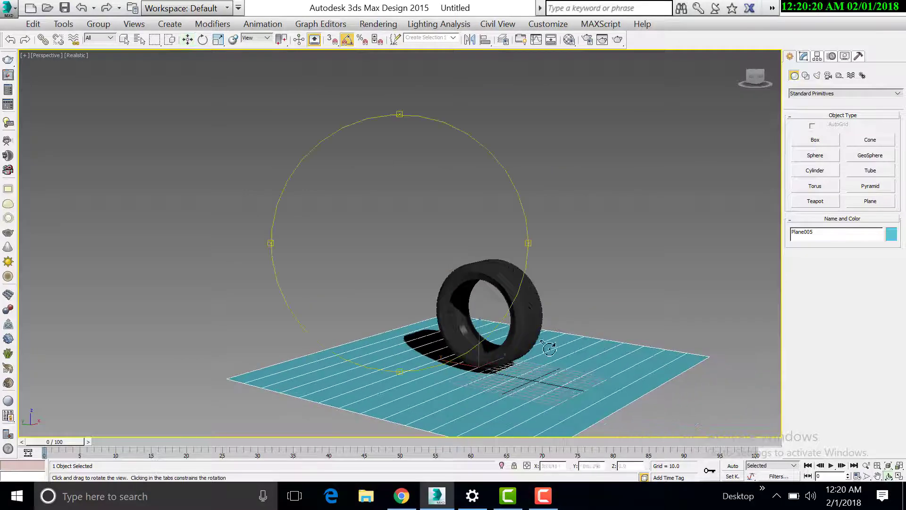
drag(453, 304, 405, 298)
right_click(404, 298)
click(803, 56)
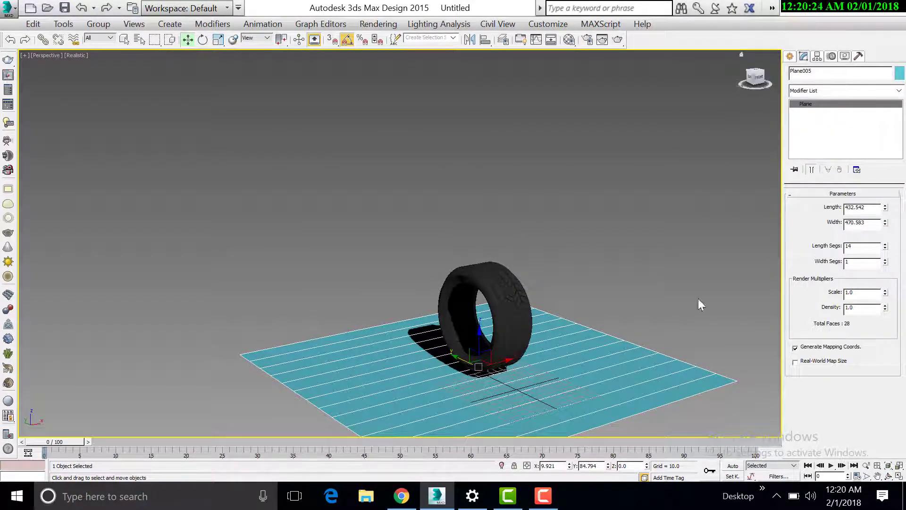
right_click(884, 249)
Step: Assign the 03 - Default material to the ground plane and make it a VRayMtl
key(m)
click(106, 103)
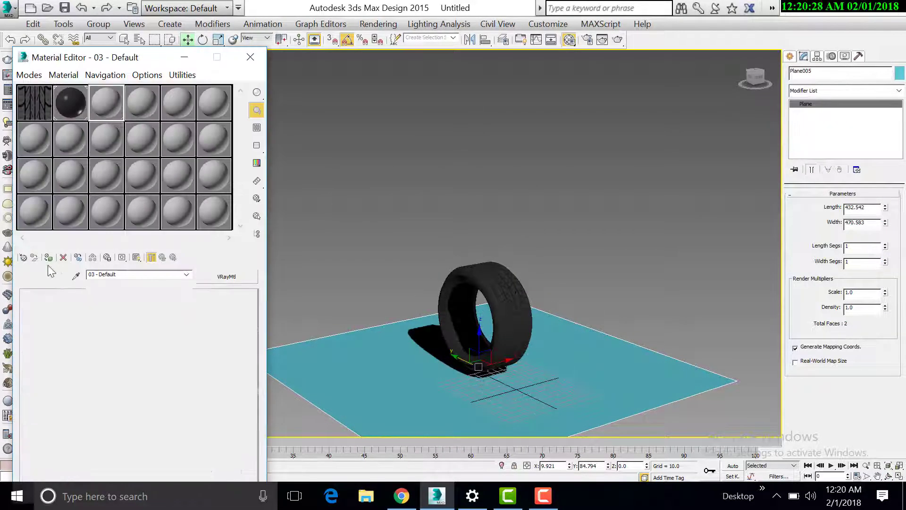
click(47, 259)
click(226, 276)
double_click(466, 323)
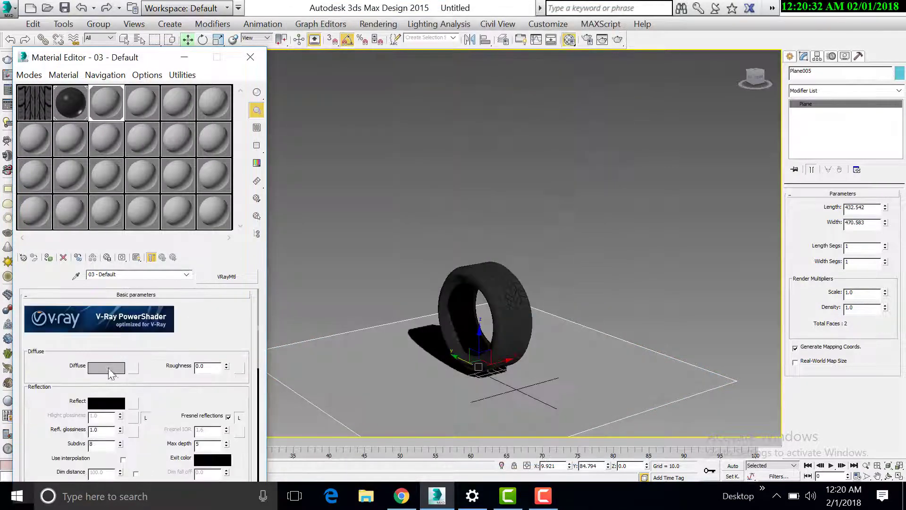
Step: Change the ground material's diffuse colour to white, close the Material Editor and clear the selection
click(107, 366)
click(435, 197)
click(255, 57)
click(557, 264)
Step: In the front view, copy the tyre and its rim spline sideways along X and rotate the copy to lie flat on the ground
key(alt+w)
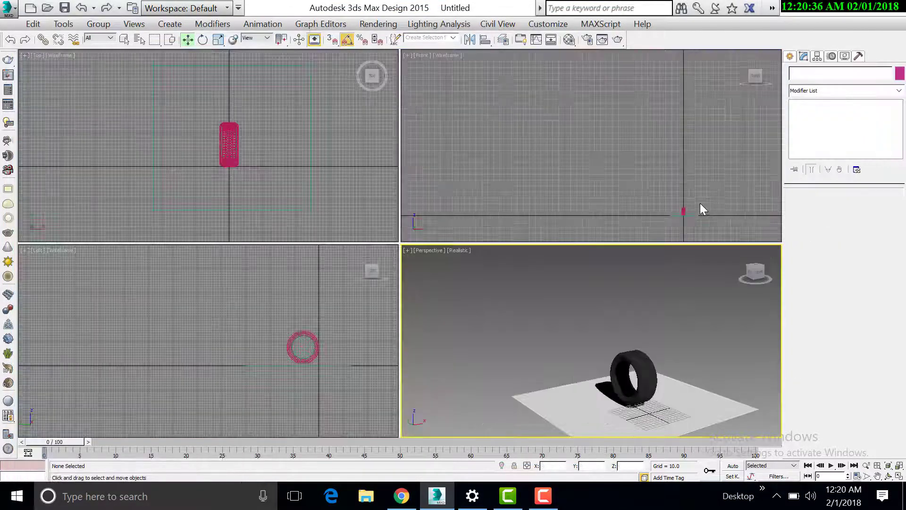
click(656, 161)
key(alt+w)
key(z)
drag(614, 338, 392, 227)
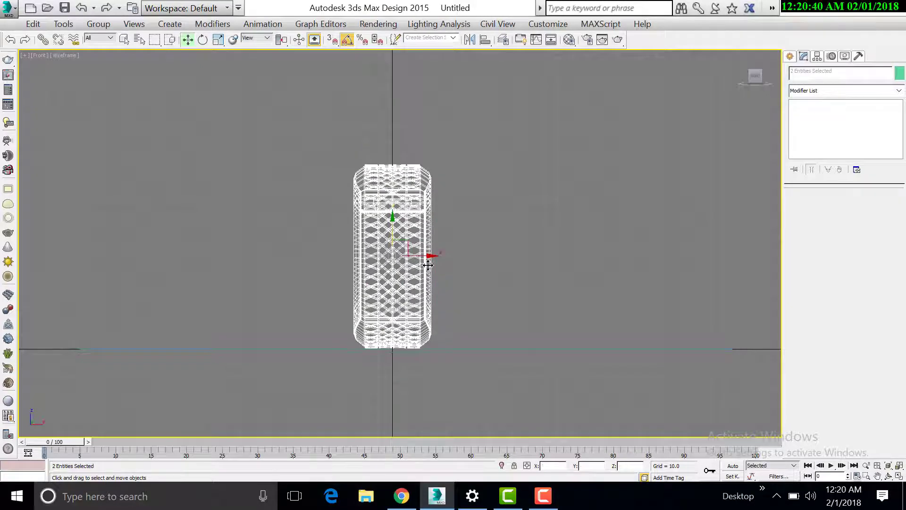
shift+drag(421, 256, 314, 258)
key(e)
mouse_move(346, 284)
mouse_down()
mouse_move(346, 238)
mouse_move(337, 292)
mouse_move(290, 302)
mouse_move(257, 216)
mouse_up()
Step: Copy the flat tyre upwards, then tilt and move the copy so it leans against the flat tyre
key(w)
click(446, 313)
key(e)
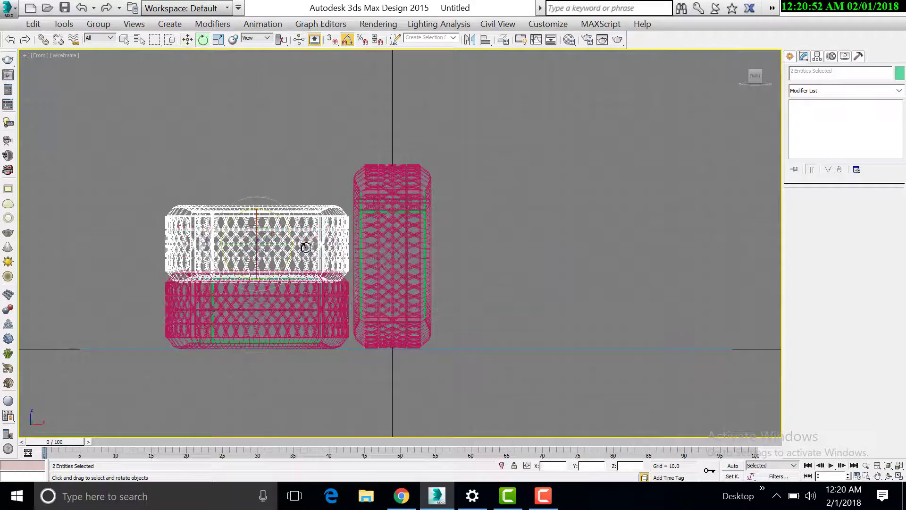
mouse_move(305, 248)
mouse_down()
mouse_move(298, 238)
mouse_move(196, 243)
mouse_move(163, 256)
mouse_move(171, 264)
mouse_move(160, 257)
mouse_move(189, 266)
mouse_up()
key(w)
key(e)
key(w)
Step: Select all three tyres and shift them about 134 units along X over the ground plane, checking them in the perspective view
key(ctrl+a)
drag(312, 270, 496, 257)
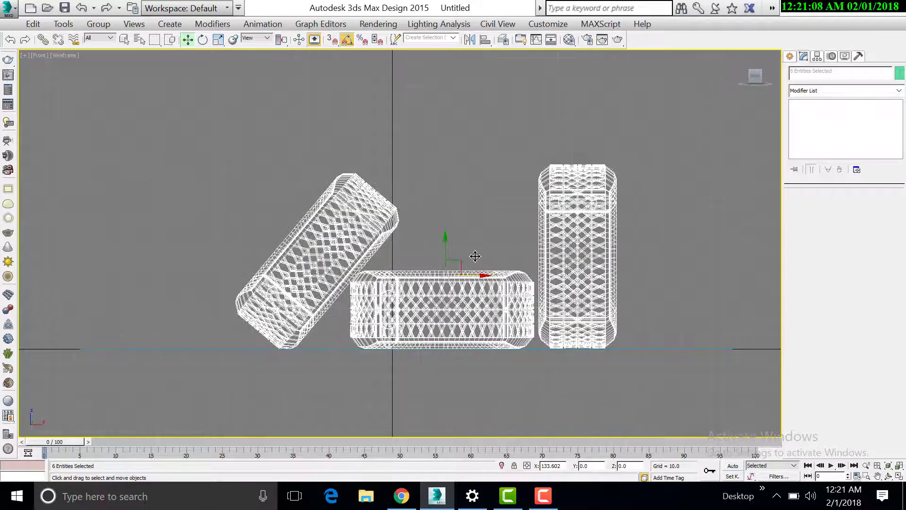
key(alt+w)
right_click(637, 362)
key(alt+w)
click(628, 292)
Step: Draw a V-Ray plane light over the tyres in the top view, about 251 in half-length and 128 in half-width
click(790, 57)
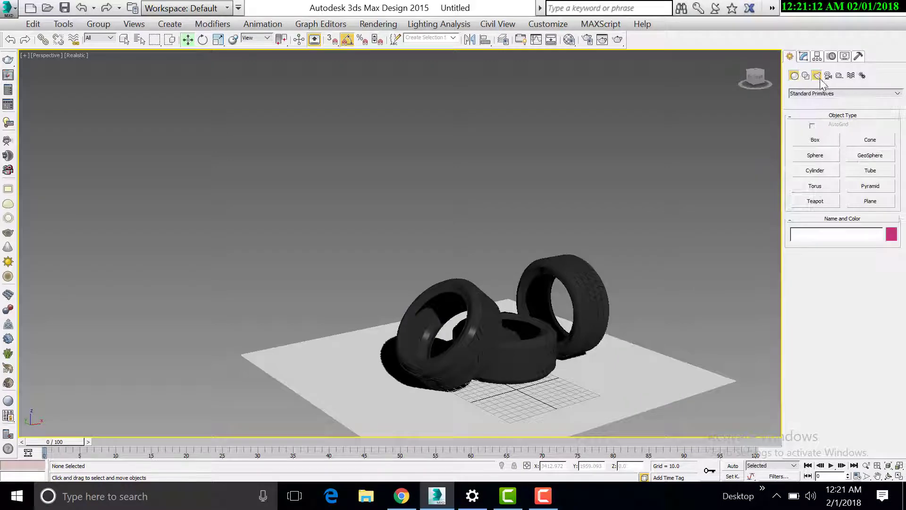
click(817, 75)
click(815, 140)
key(alt+w)
drag(152, 72, 321, 160)
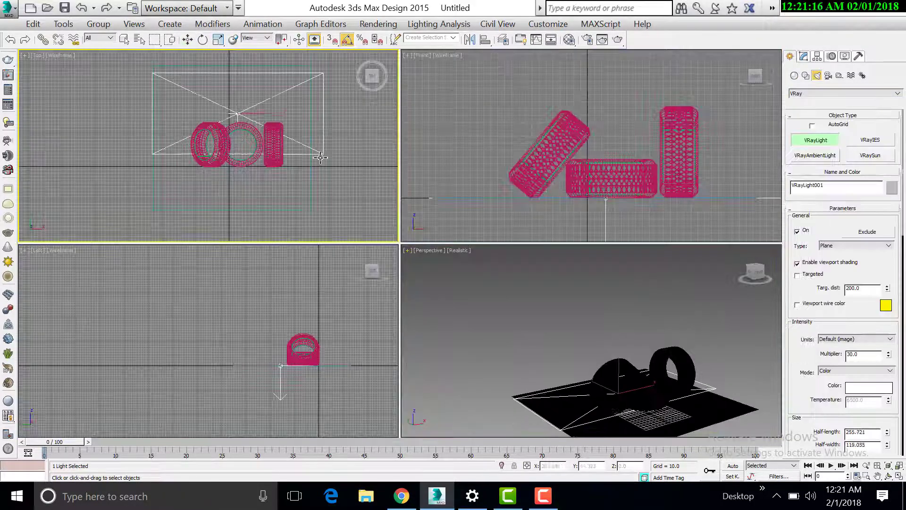
scroll(326, 355, down, 4)
Step: Raise the V-Ray light above and to one side of the tyres in the left view and rotate it towards them
key(w)
drag(304, 322, 304, 291)
key(e)
key(w)
mouse_move(348, 339)
mouse_down()
mouse_move(343, 295)
mouse_move(320, 329)
mouse_up()
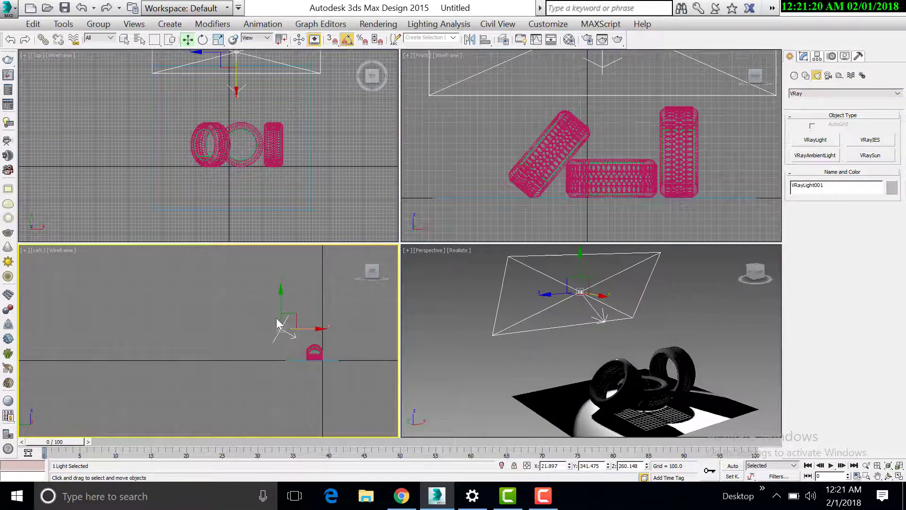
drag(282, 302, 289, 290)
scroll(612, 180, down, 4)
key(alt+w)
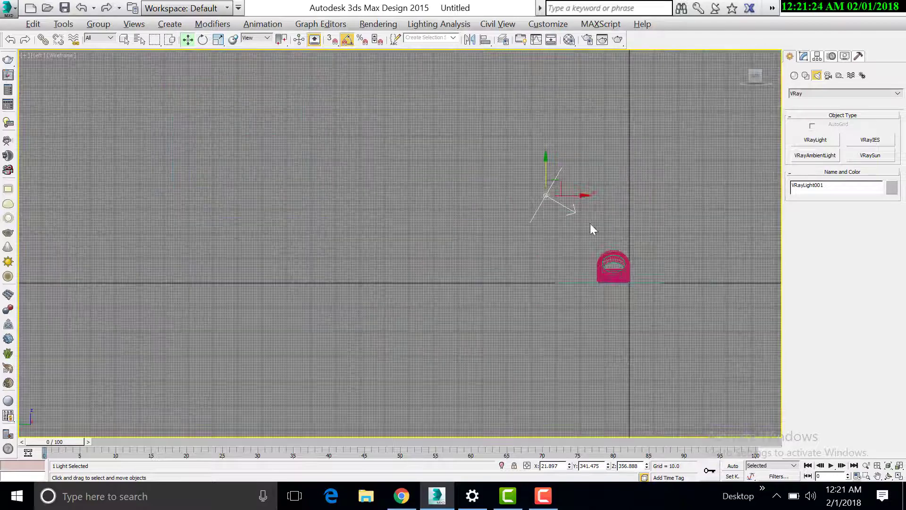
Step: Copy the light to the opposite side of the tyres, rotate it to face them, scale it up and raise it
shift+drag(564, 197, 724, 195)
click(454, 308)
key(e)
drag(761, 225, 714, 267)
key(r)
key(w)
drag(708, 162, 709, 138)
Step: Set the first light's multiplier to 2.0 and make it double-sided and invisible
click(548, 203)
click(804, 58)
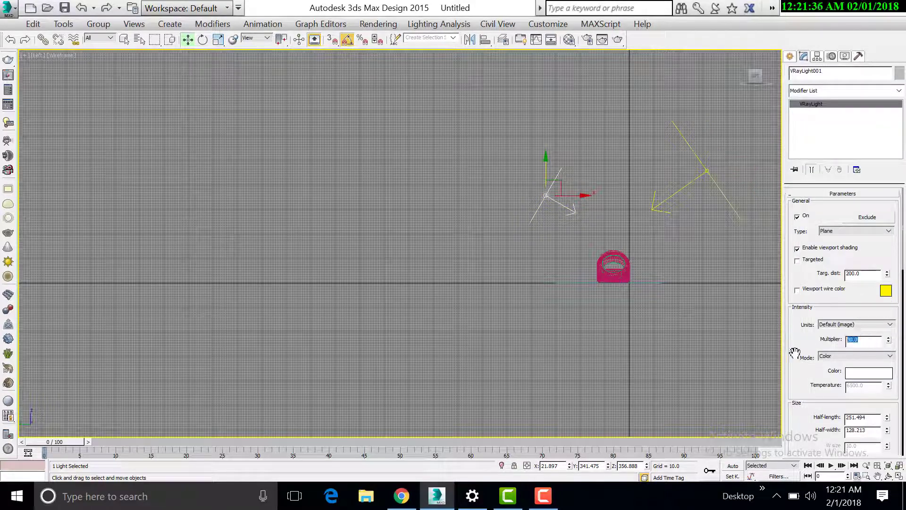
key(Return)
drag(814, 388, 830, 295)
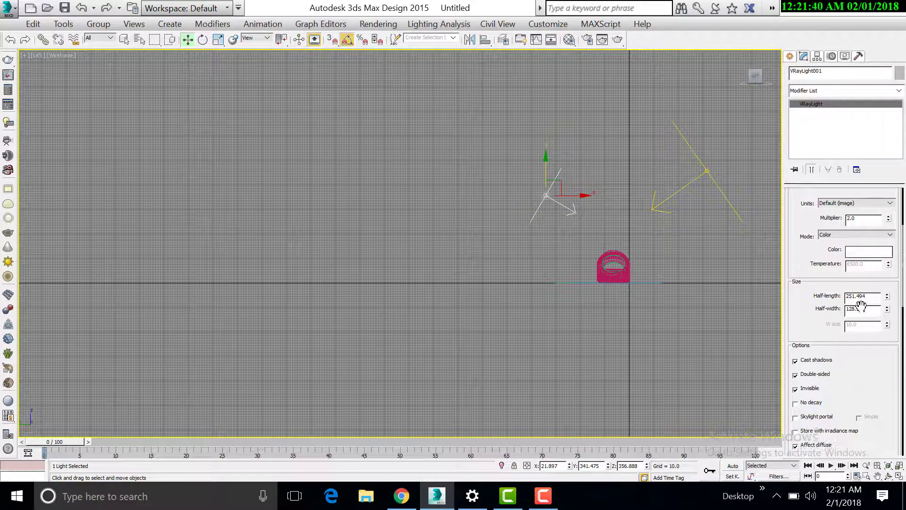
scroll(847, 359, down, 3)
Step: Make the second light double-sided and invisible, and set its colour mode to Temperature at 5500
click(723, 167)
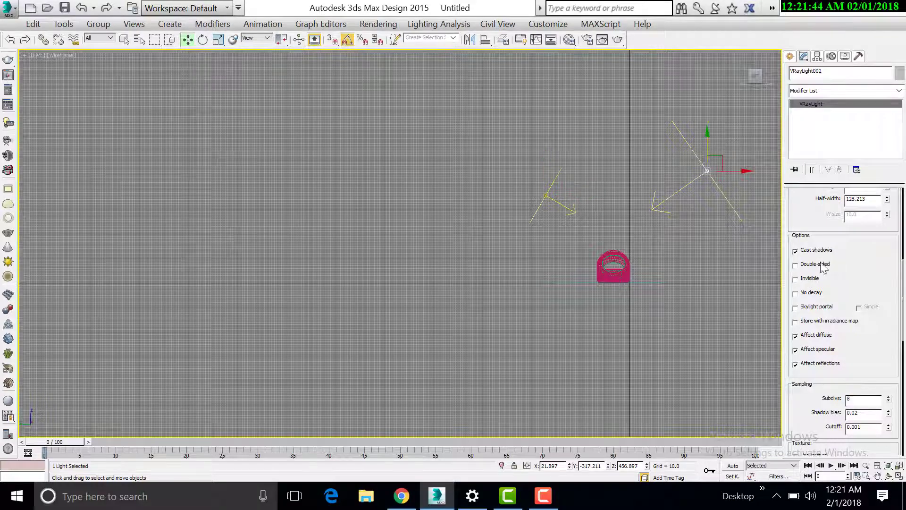
scroll(863, 282, up, 3)
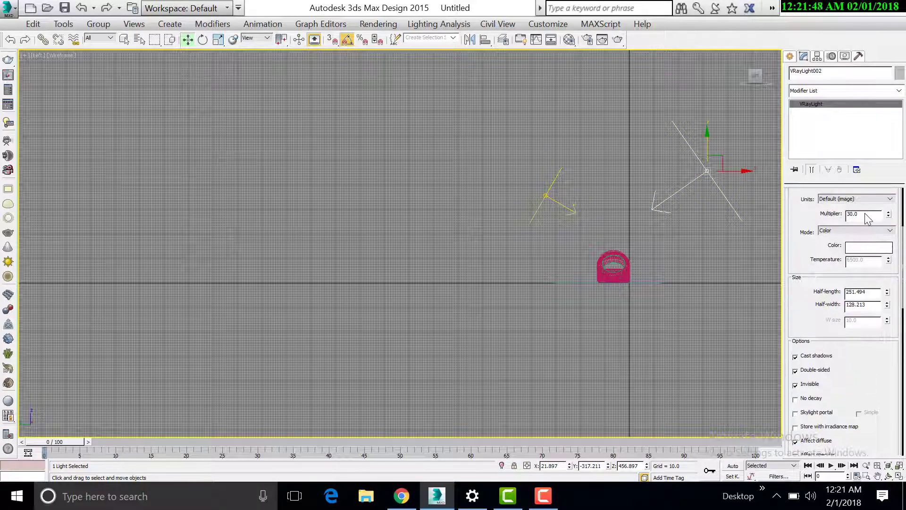
click(866, 230)
click(833, 247)
click(736, 297)
key(ctrl+z)
Step: Run a test render of the perspective view, examine the lighting and close the frame buffer
key(alt+w)
right_click(731, 383)
key(alt+w)
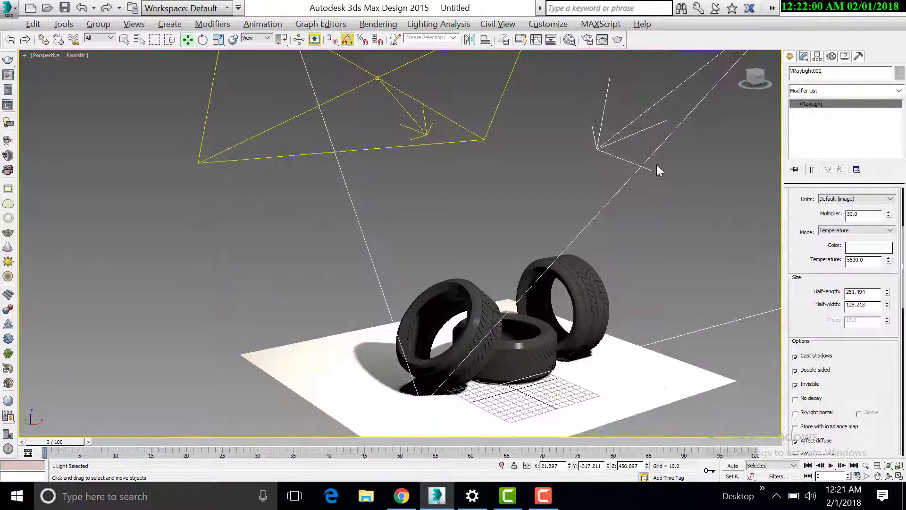
click(618, 40)
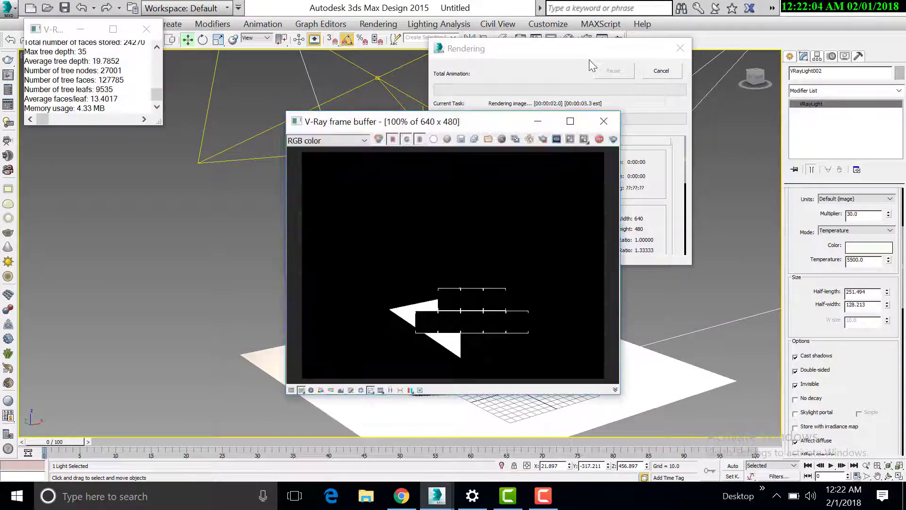
scroll(438, 350, up, 1)
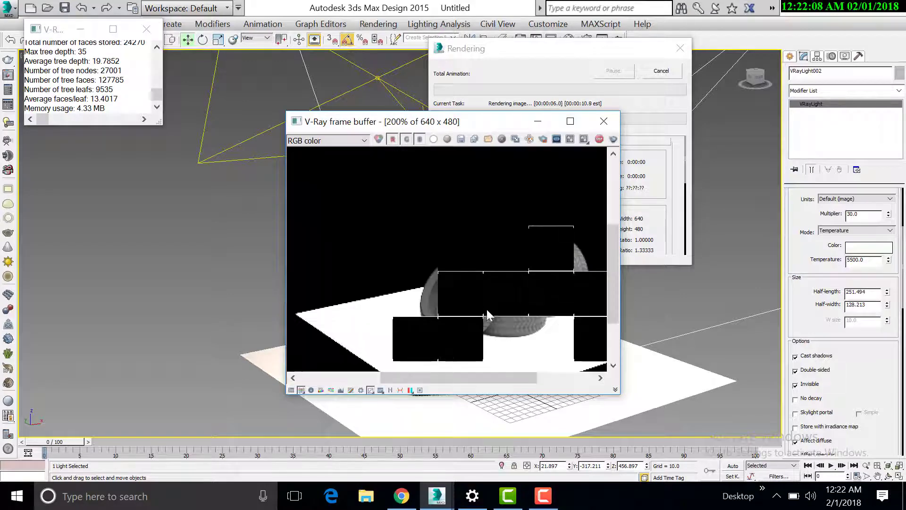
click(603, 121)
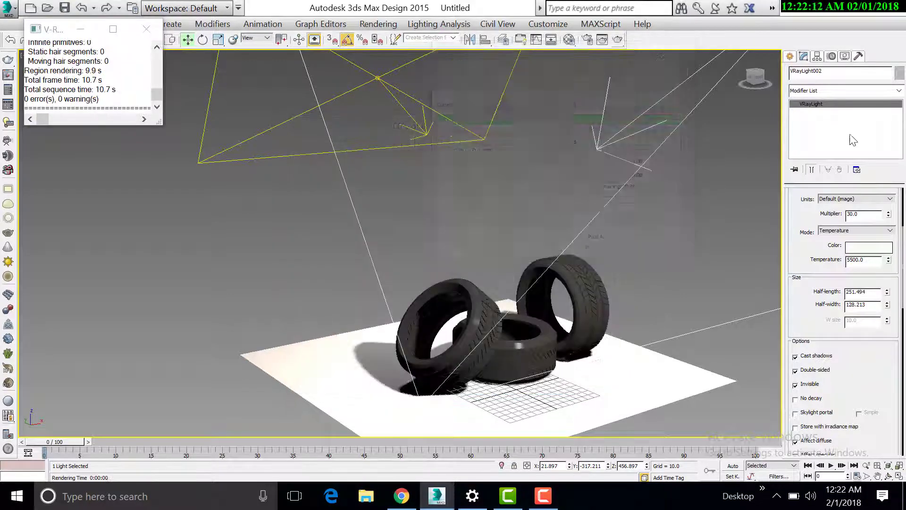
Step: Lower the second light's multiplier, and set the first light's multiplier to 1.67
text(2)
key(Return)
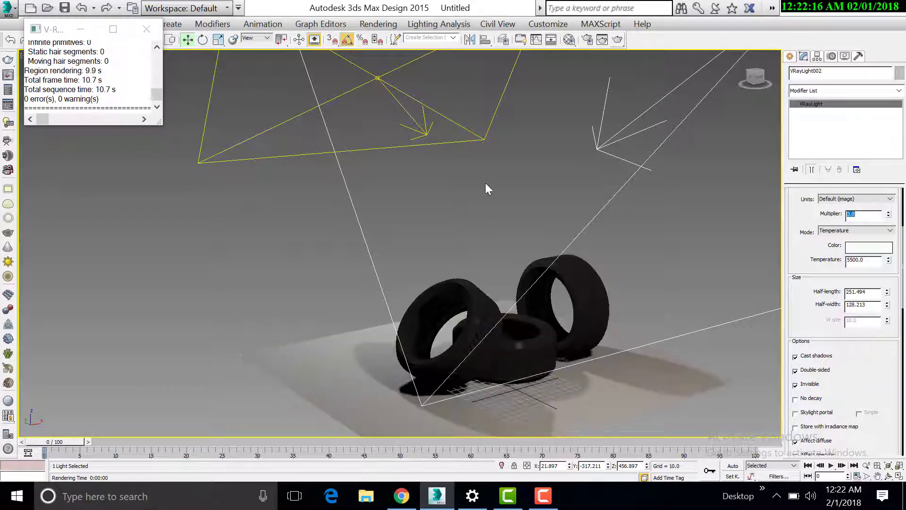
click(614, 196)
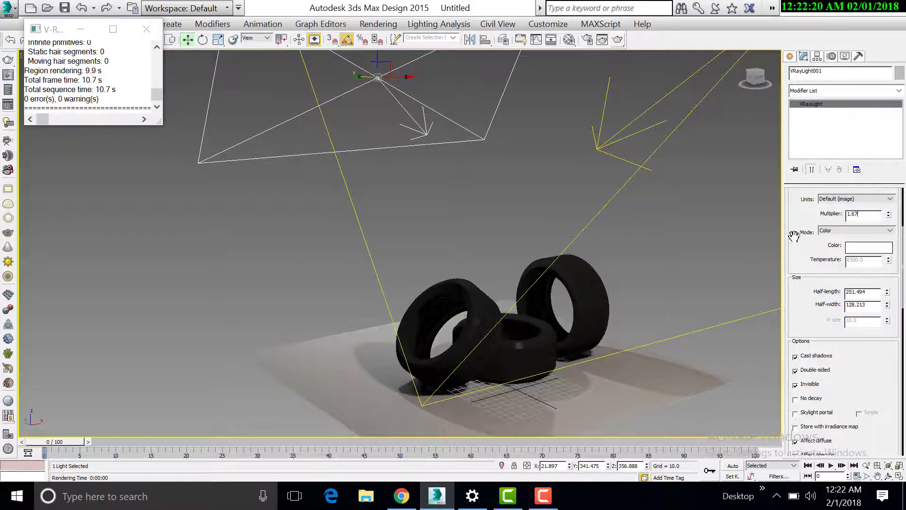
key(Return)
Step: Set the second light's multiplier to 2.75 and clear the selection
click(665, 142)
drag(872, 215, 804, 229)
text(2.5)
key(Return)
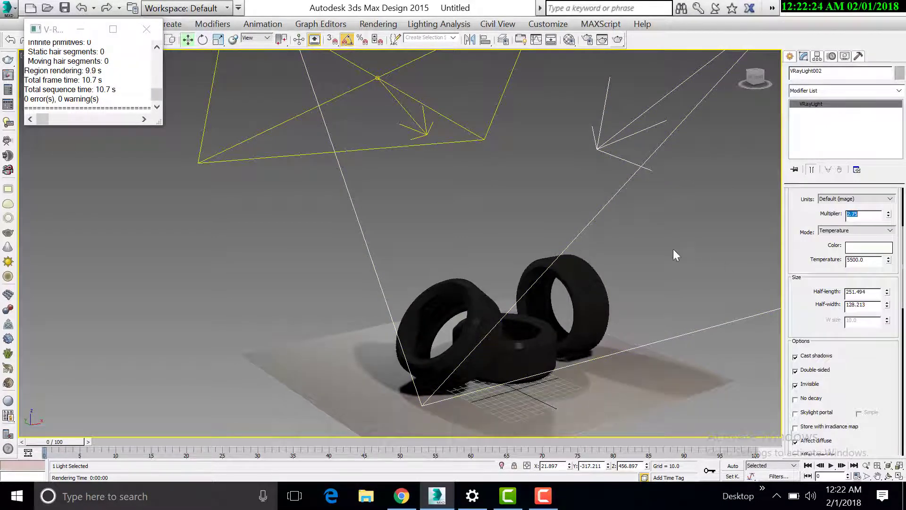
click(673, 248)
Step: Enable global illumination with the irradiance map as primary engine and choose a preset for the irradiance map
click(587, 40)
click(389, 66)
click(323, 97)
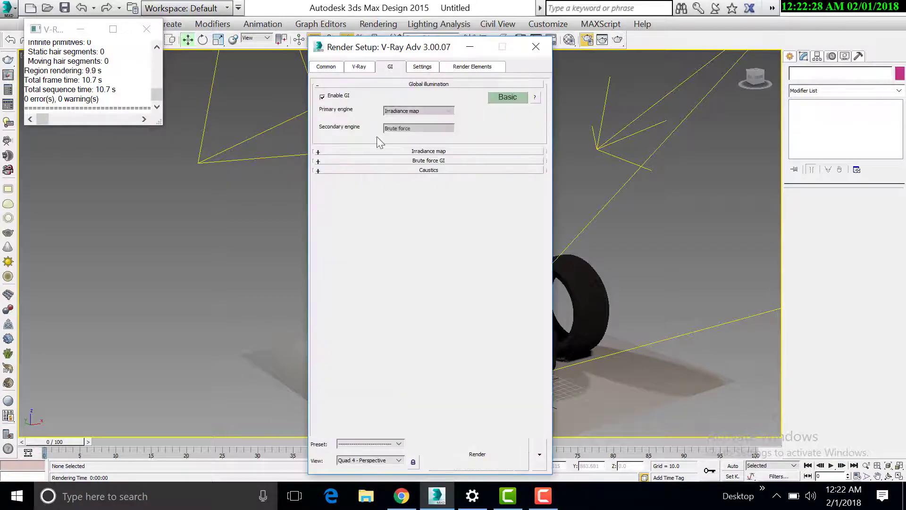
click(402, 151)
click(411, 163)
click(407, 184)
click(536, 47)
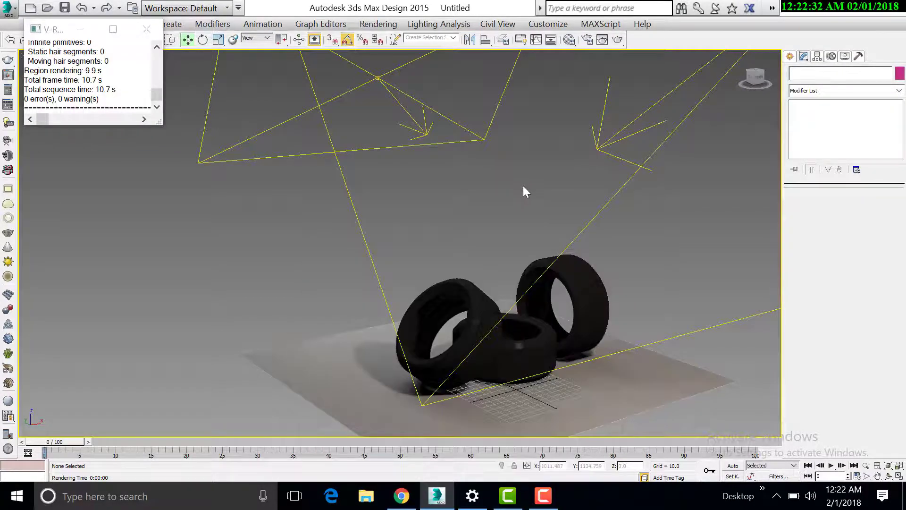
Step: Render the perspective view again and examine the tyres enlarged in the maximised frame buffer
key(ctrl+s)
click(833, 462)
click(617, 40)
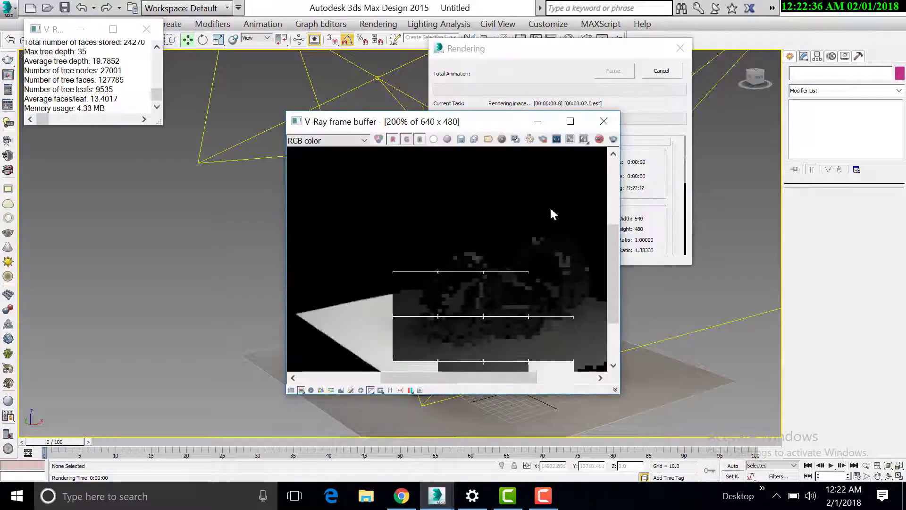
click(570, 122)
scroll(534, 345, up, 1)
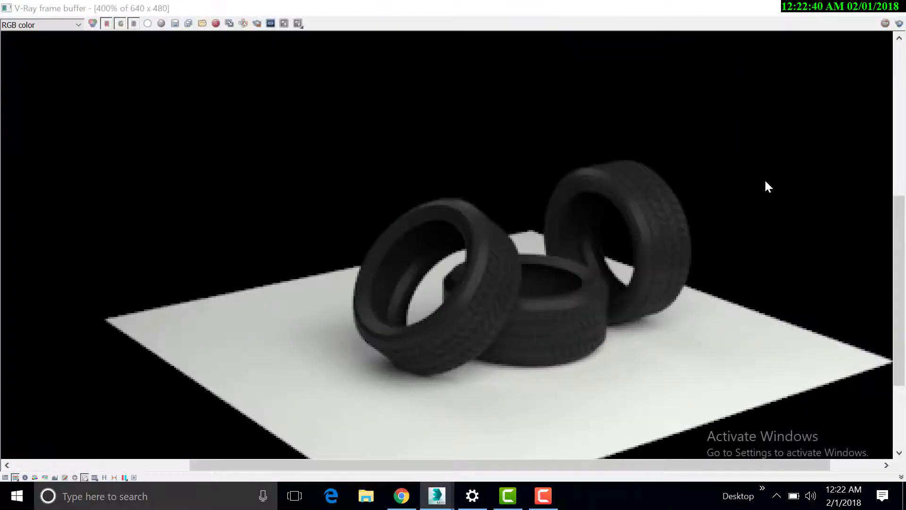
click(895, 9)
Step: Set the render output size to HDTV (video) at 1920x1080
click(587, 40)
click(330, 65)
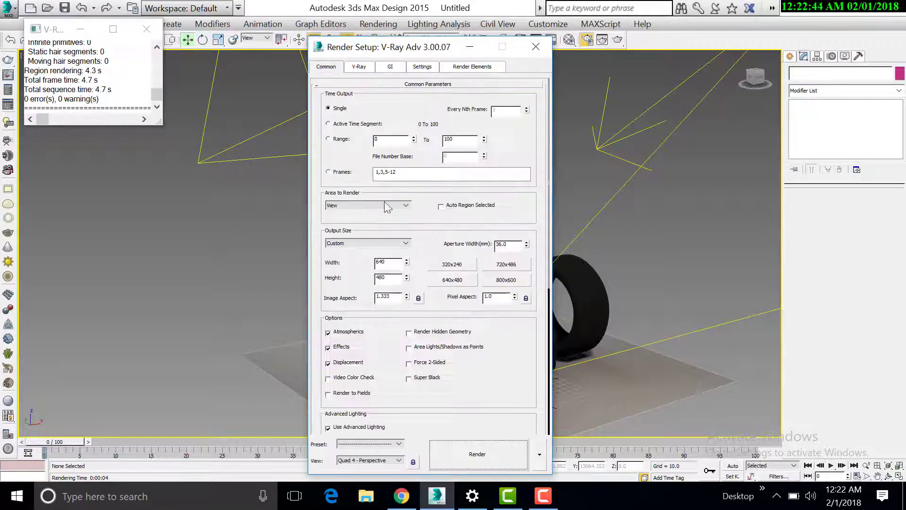
click(381, 243)
click(347, 362)
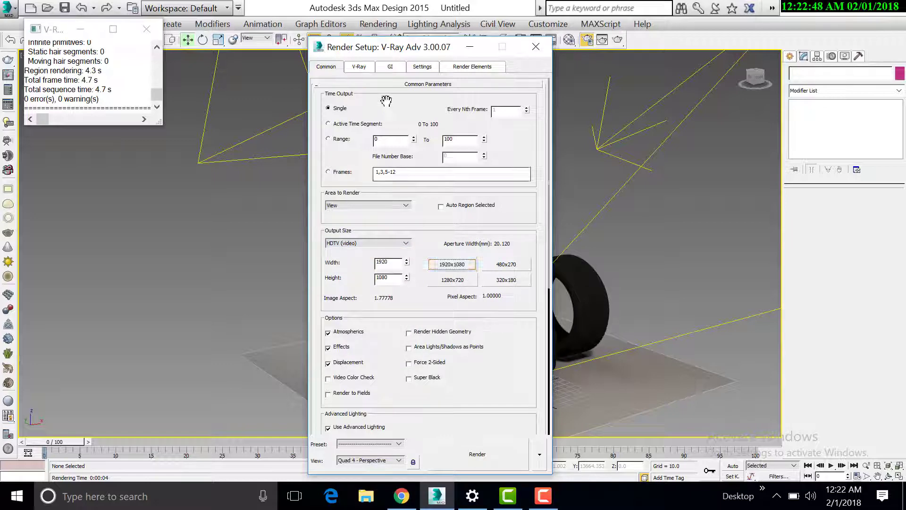
Step: Stop the V-Ray frame buffer taking its resolution from MAX and give it the HD 1080 preset
click(371, 67)
click(405, 103)
click(322, 157)
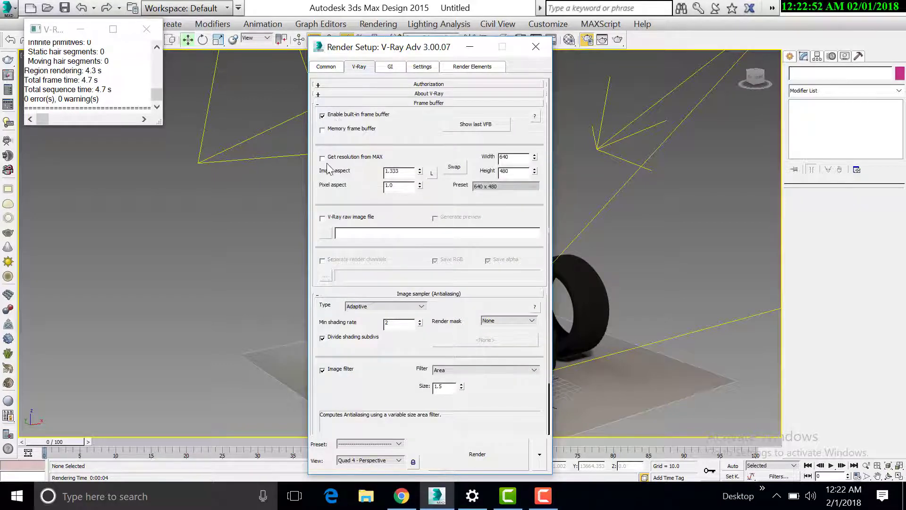
click(526, 184)
click(492, 248)
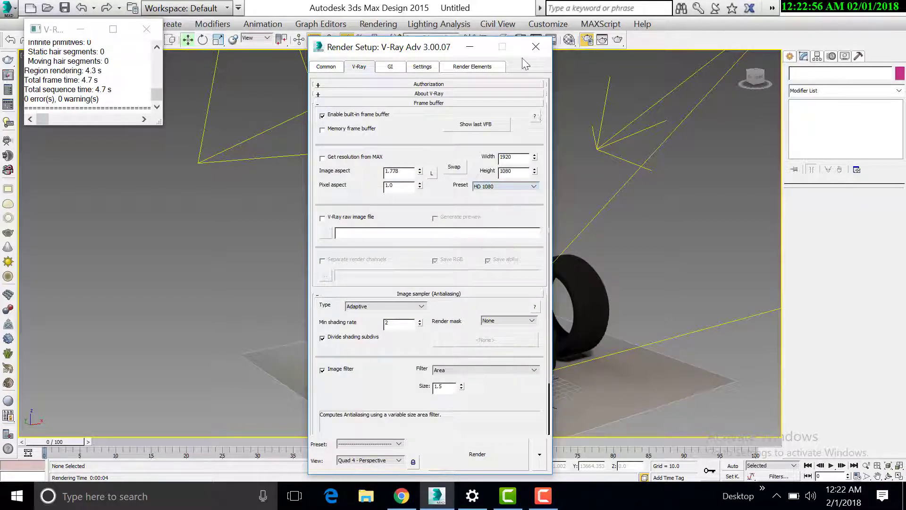
click(535, 47)
Step: Frame the three tyres closely in the perspective view, render at 1920x1080 and close the V-Ray messages window
middle_drag(515, 390, 449, 321)
scroll(426, 284, up, 5)
middle_drag(427, 283, 403, 289)
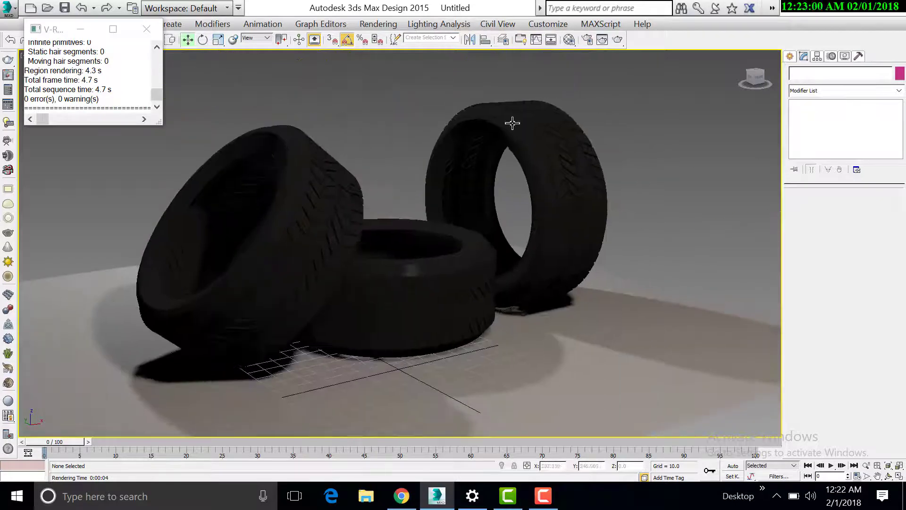
click(615, 41)
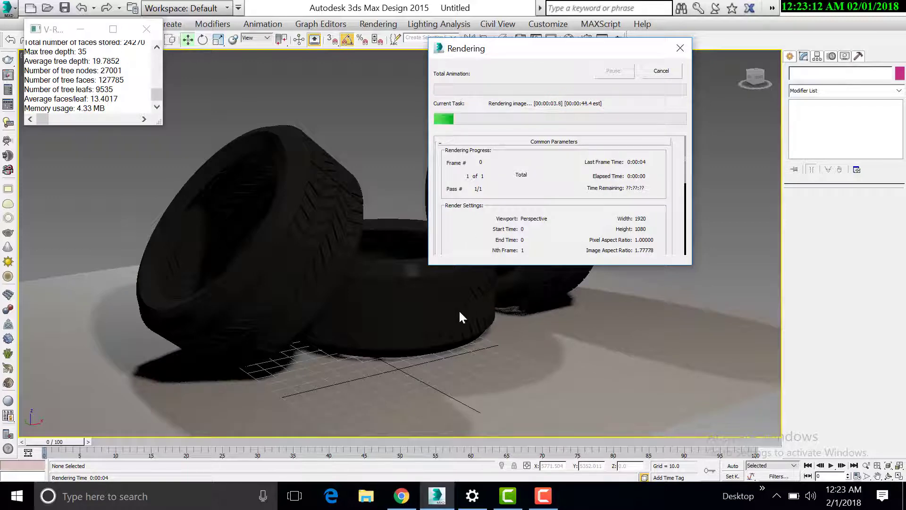
click(156, 31)
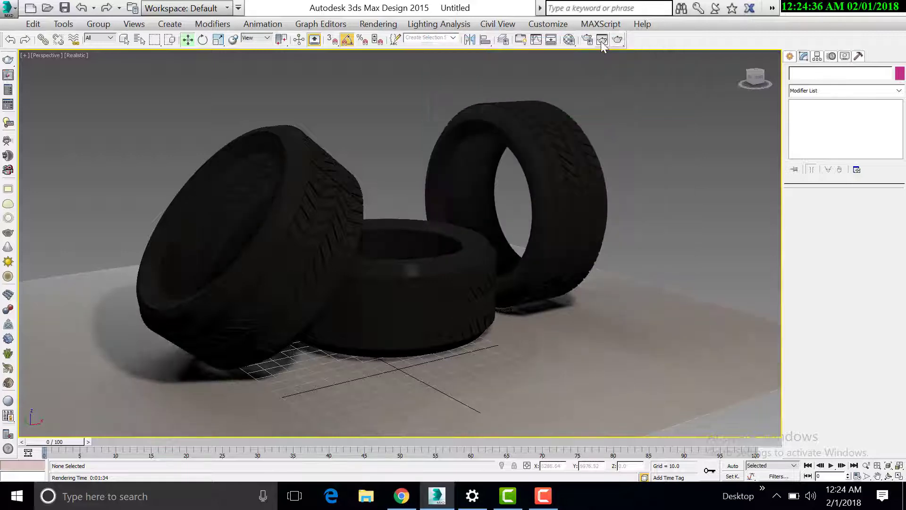
Step: Check the rendered frame window and the V-Ray frame buffer for the finished render, closing each one
click(602, 41)
click(459, 20)
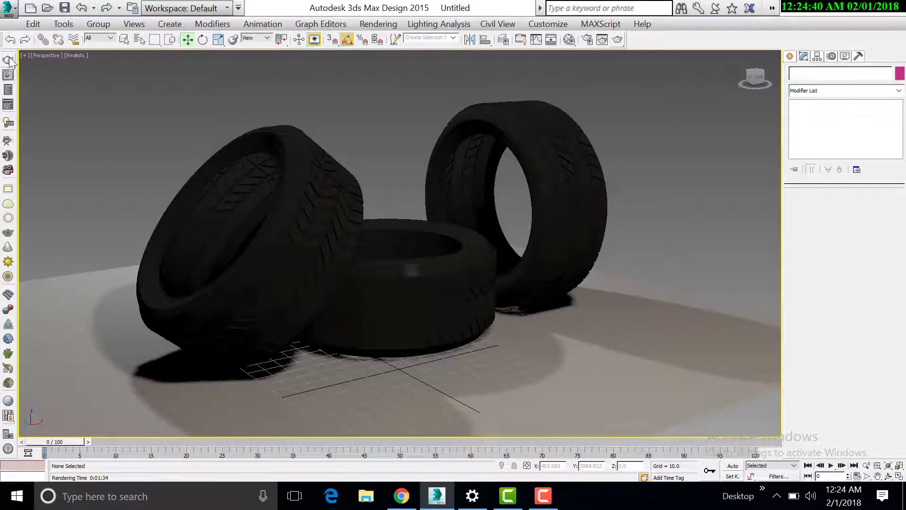
click(9, 60)
double_click(519, 122)
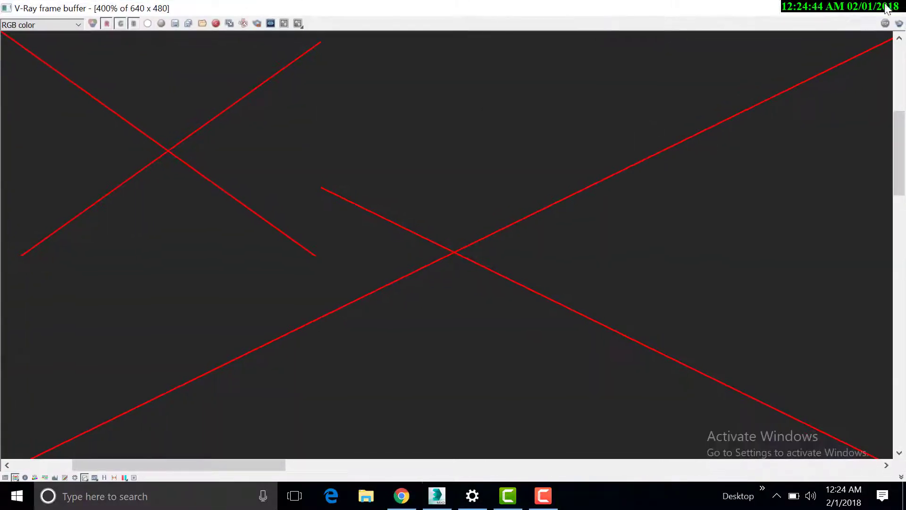
click(895, 7)
Step: Start the 1920x1080 render from Render Setup and inspect the tyres' tread in the maximised frame buffer
click(588, 42)
click(479, 453)
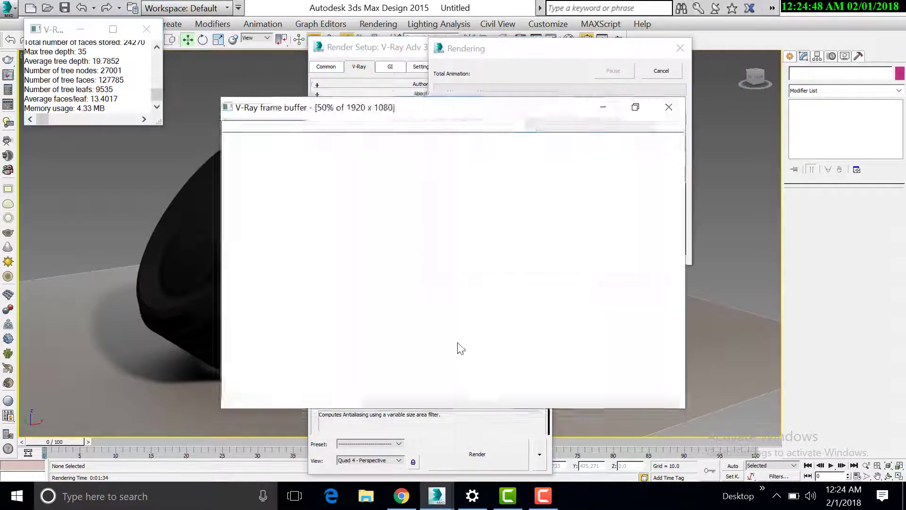
double_click(482, 120)
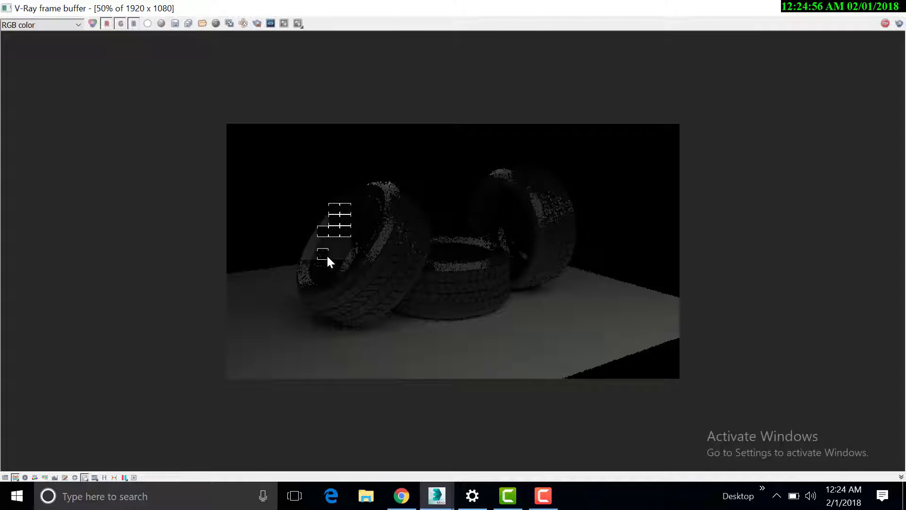
scroll(327, 254, up, 2)
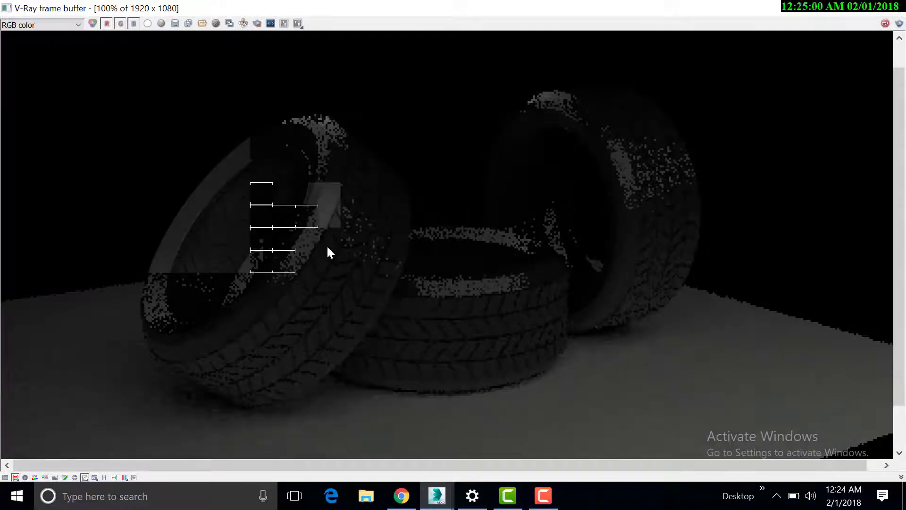
scroll(328, 249, down, 2)
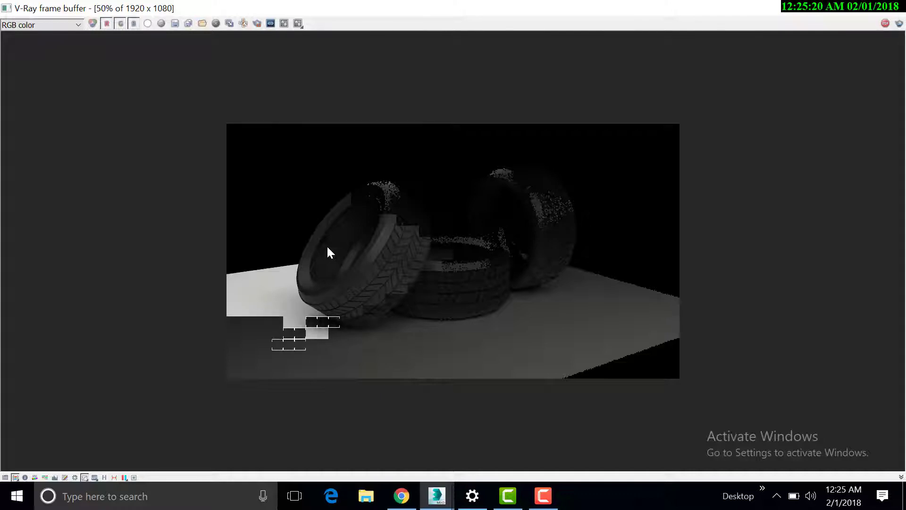
scroll(391, 316, up, 1)
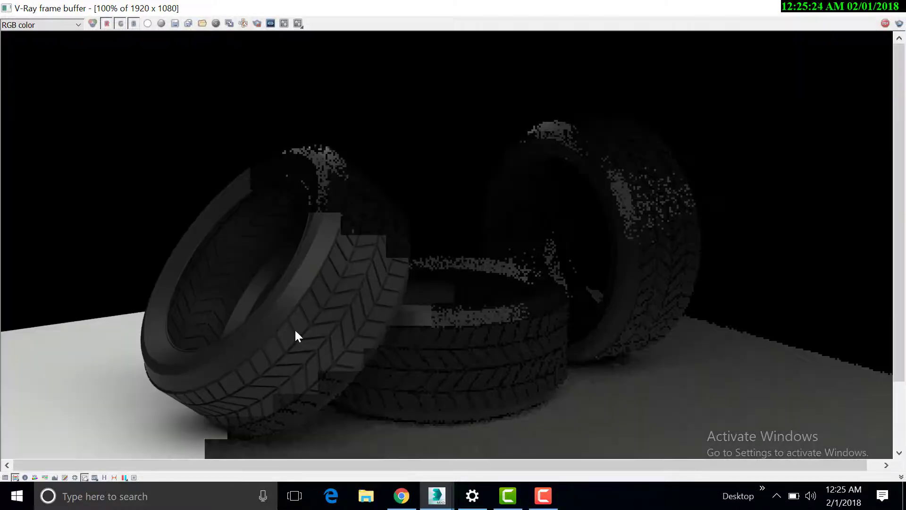
middle_drag(294, 329, 240, 176)
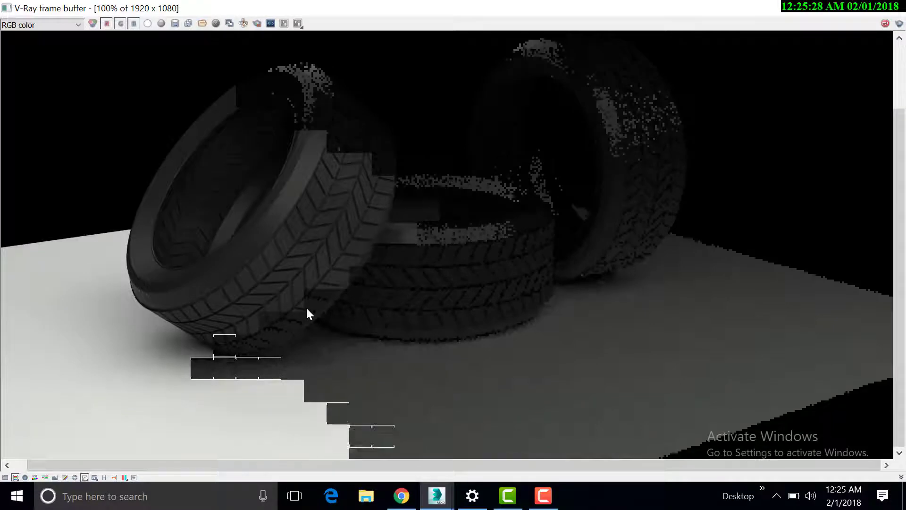
scroll(306, 309, down, 1)
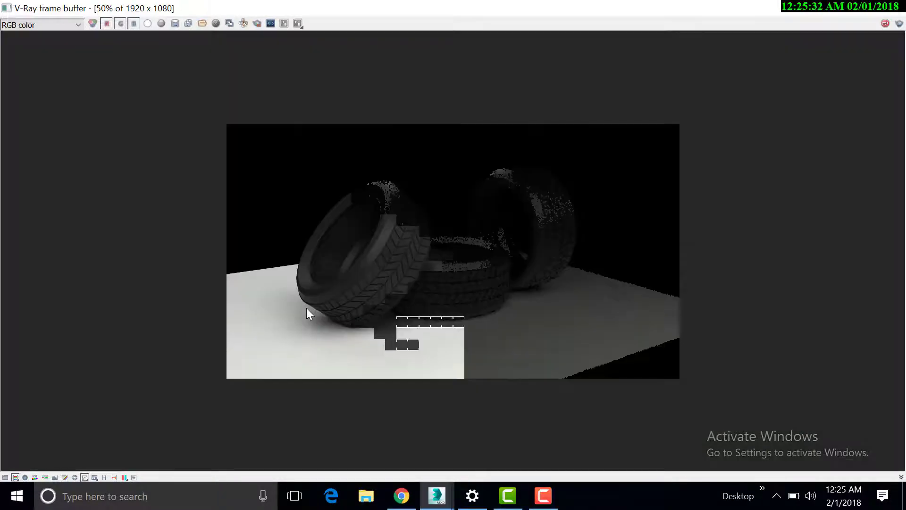